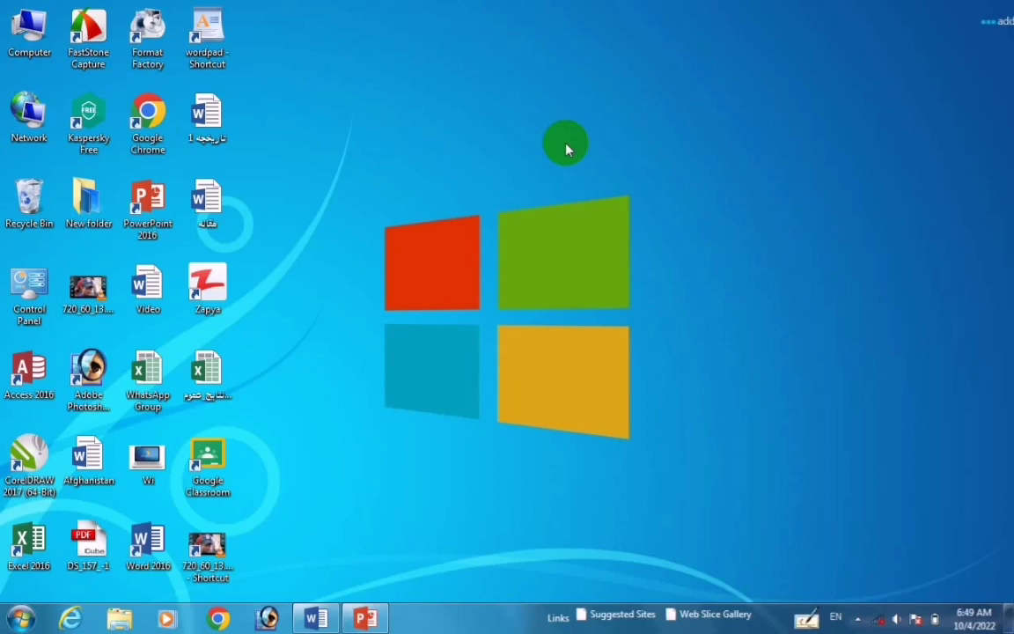
Refresh the desktop twice
right_click(554, 62)
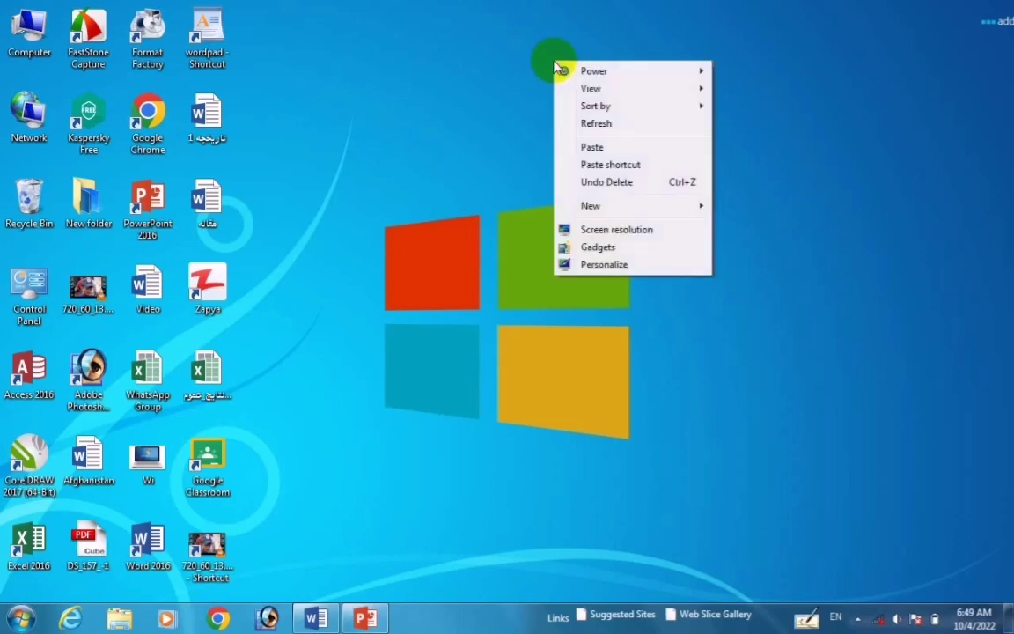
left_click(604, 125)
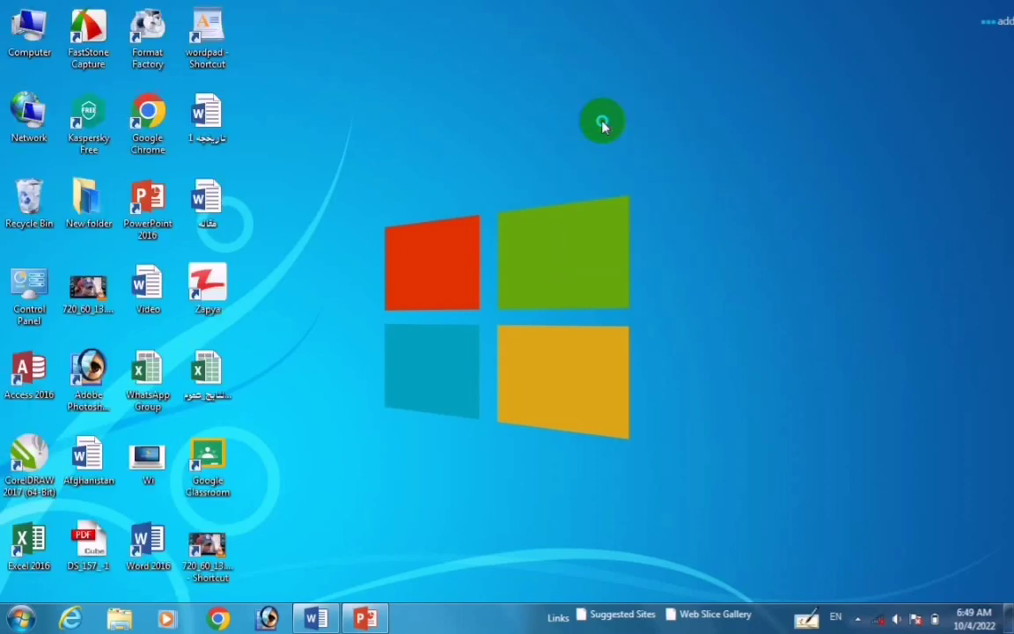
right_click(603, 122)
left_click(660, 190)
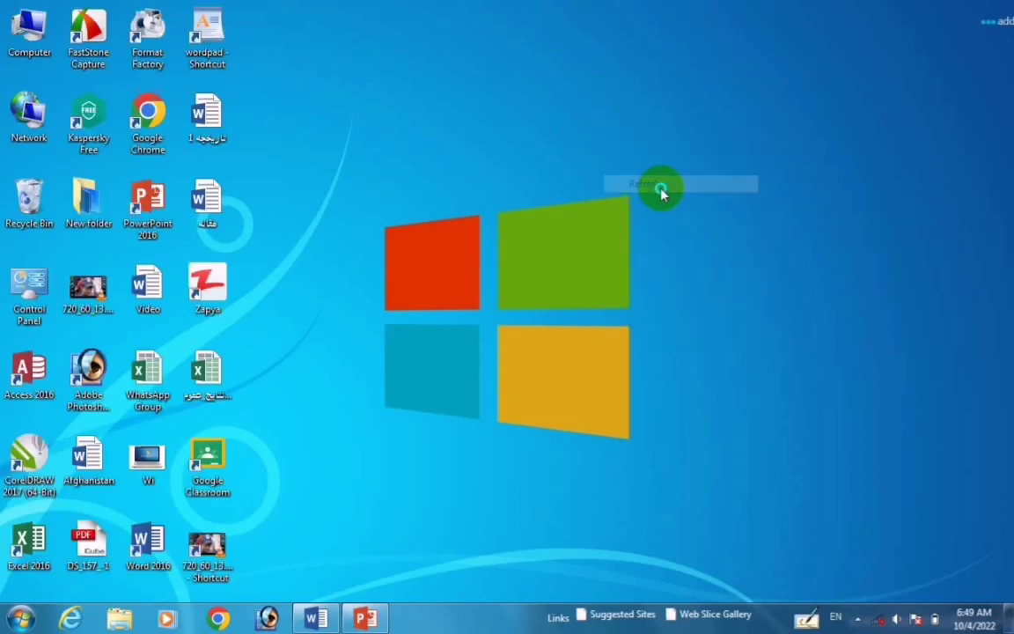
right_click(661, 188)
mouse_move(697, 334)
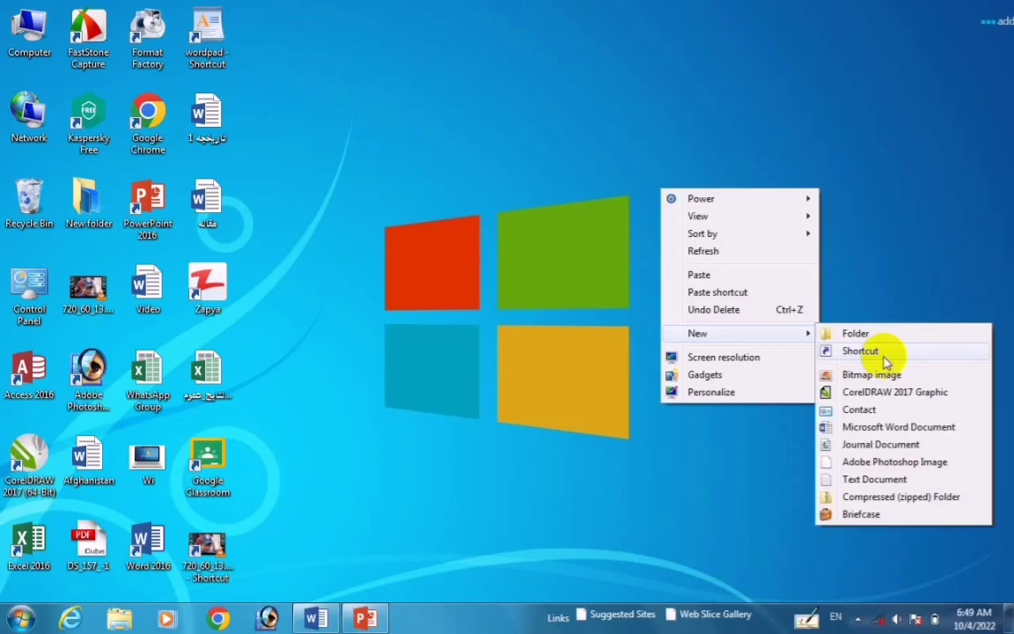
left_click(527, 273)
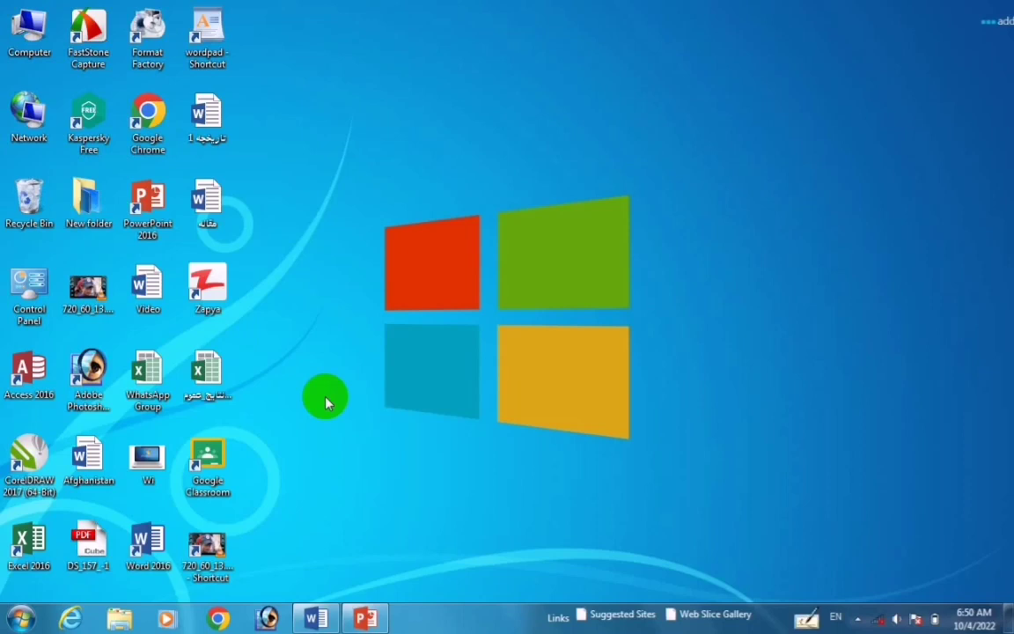
right_click(589, 212)
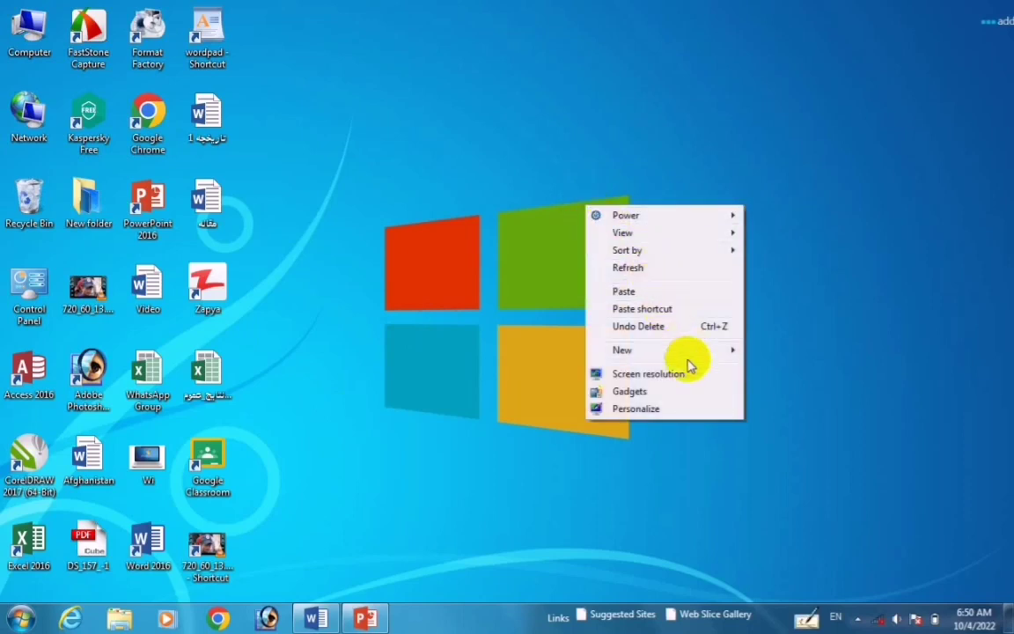
mouse_move(704, 353)
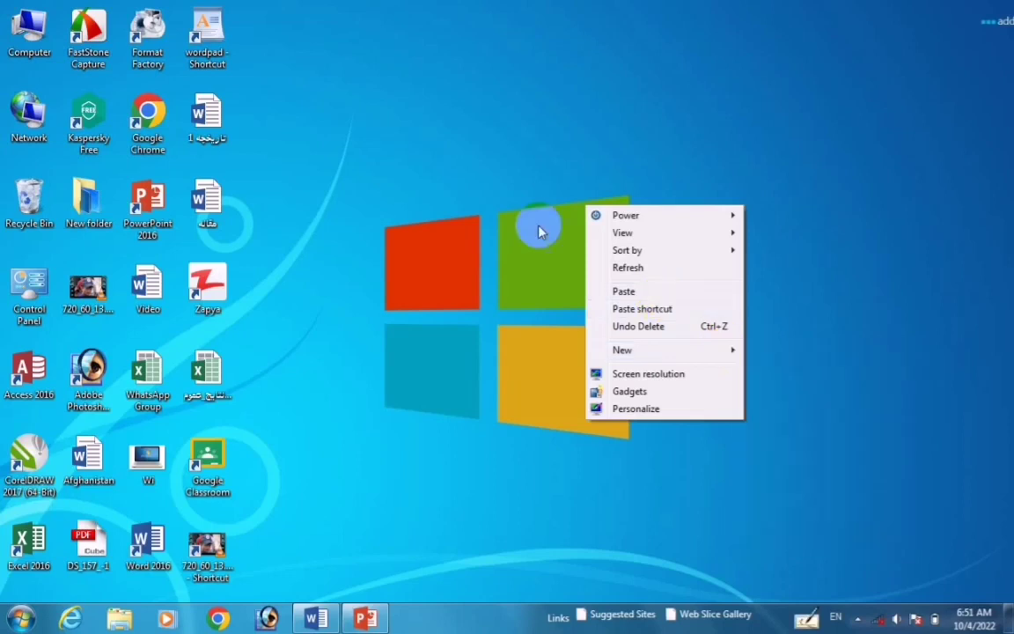
right_click(507, 181)
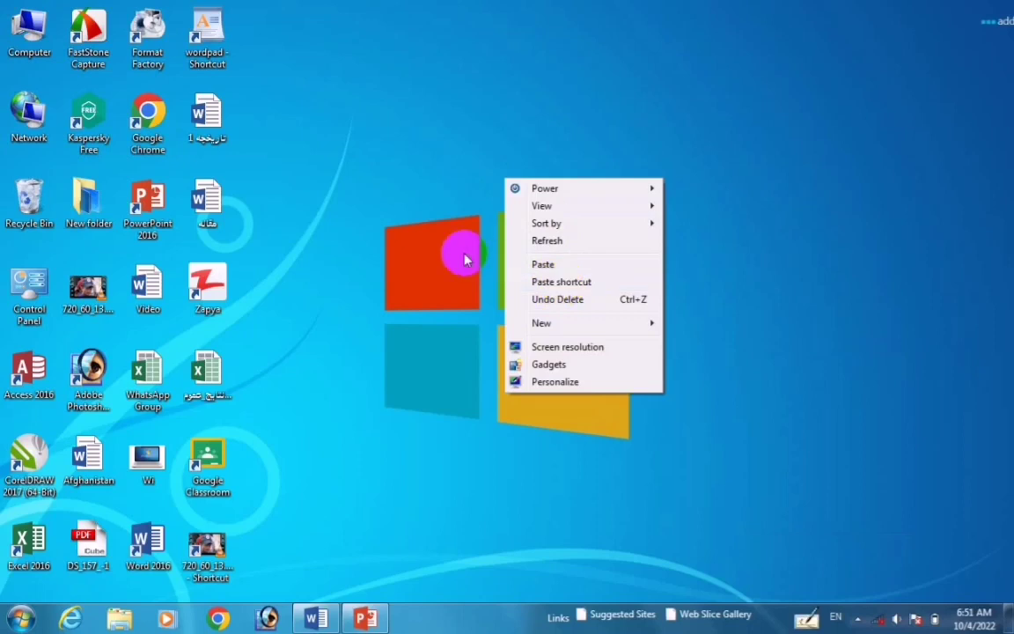
left_click(405, 245)
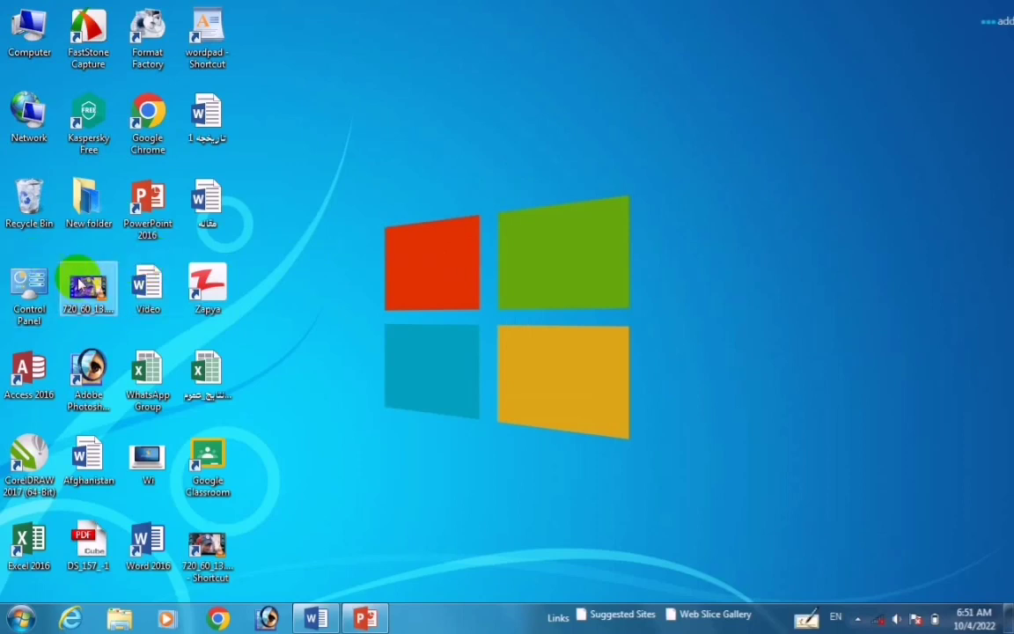
Copy the video 720_60_13.23_Sep282022, paste it as a shortcut on the desktop, and delete that shortcut
mouse_move(77, 288)
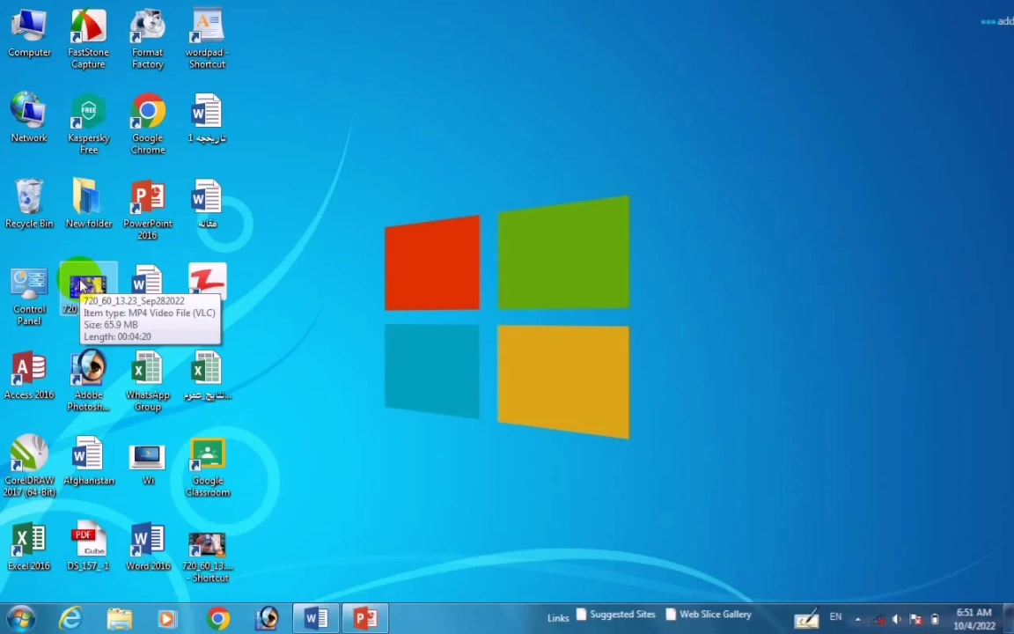
right_click(78, 288)
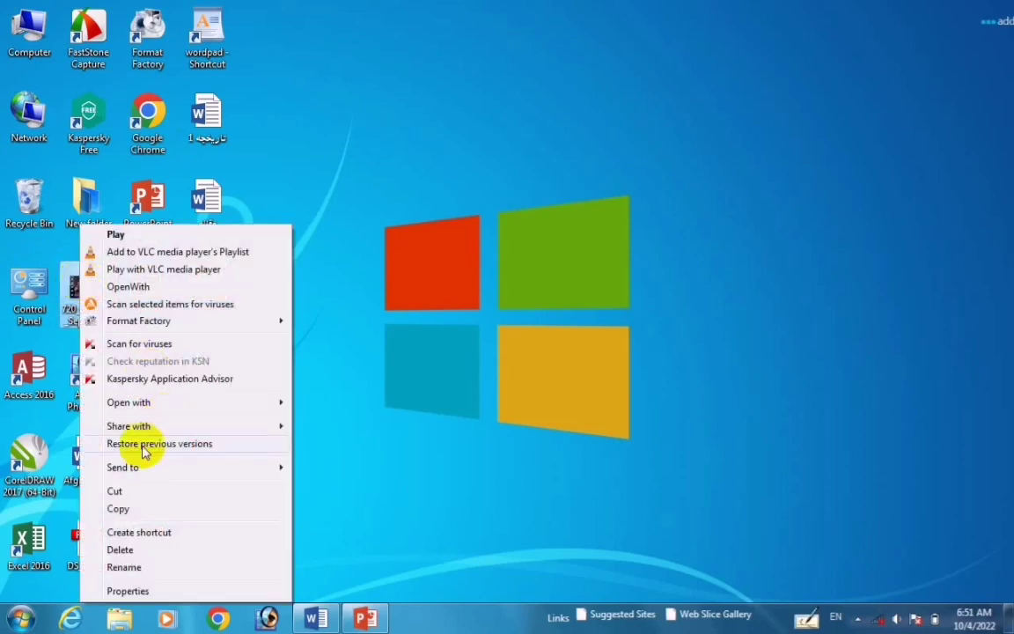
left_click(119, 510)
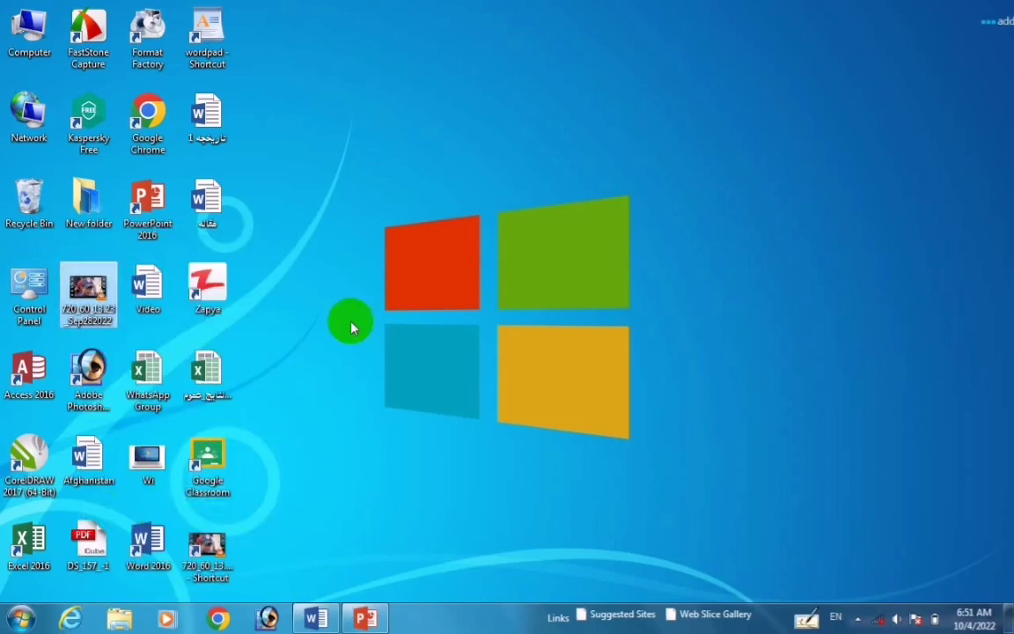
right_click(290, 43)
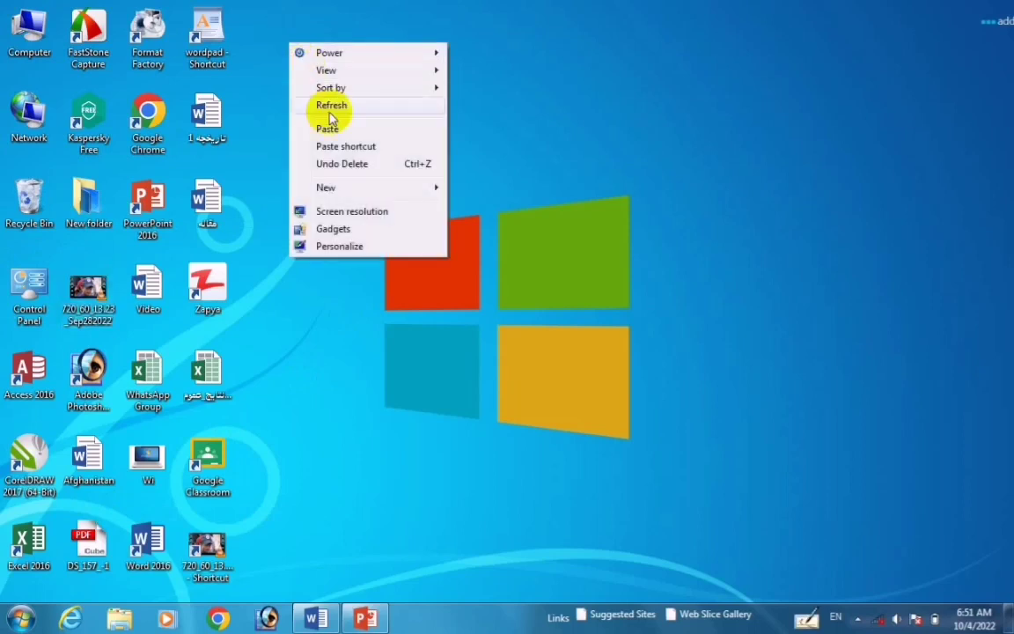
left_click(350, 146)
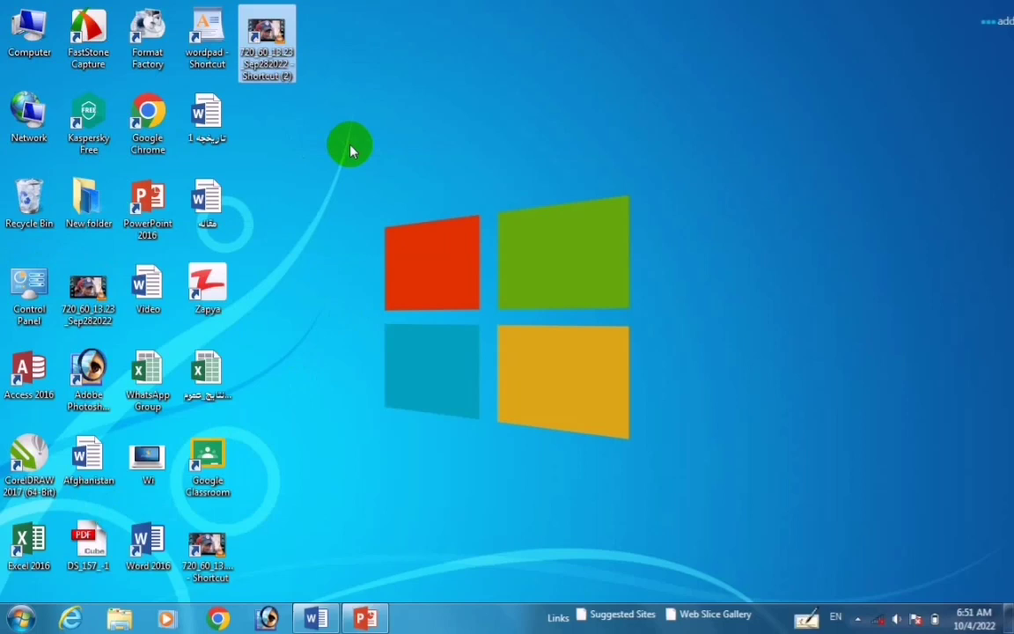
key("Delete")
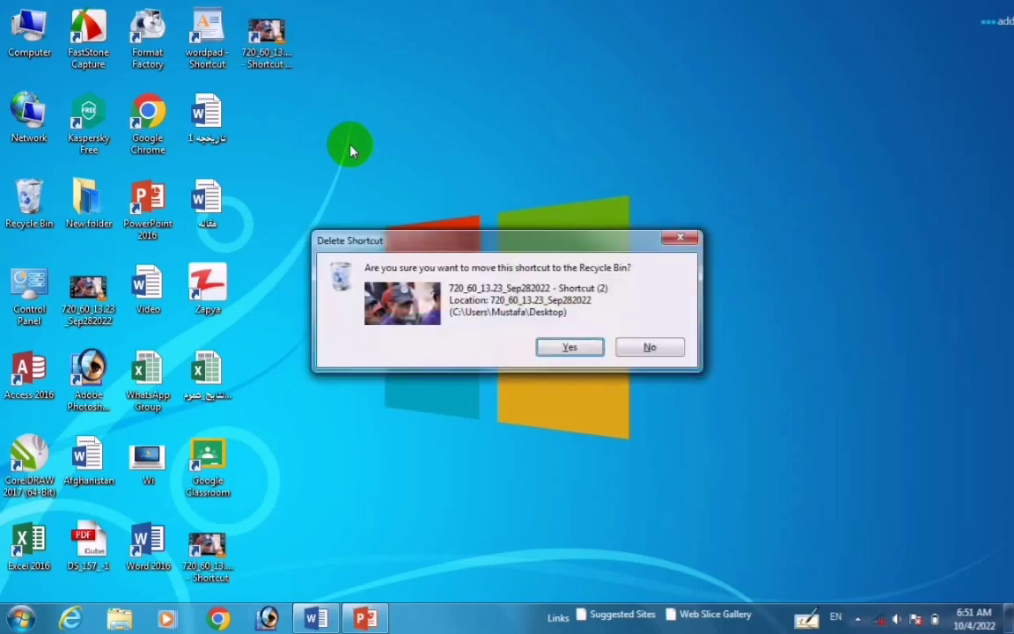
key("Return")
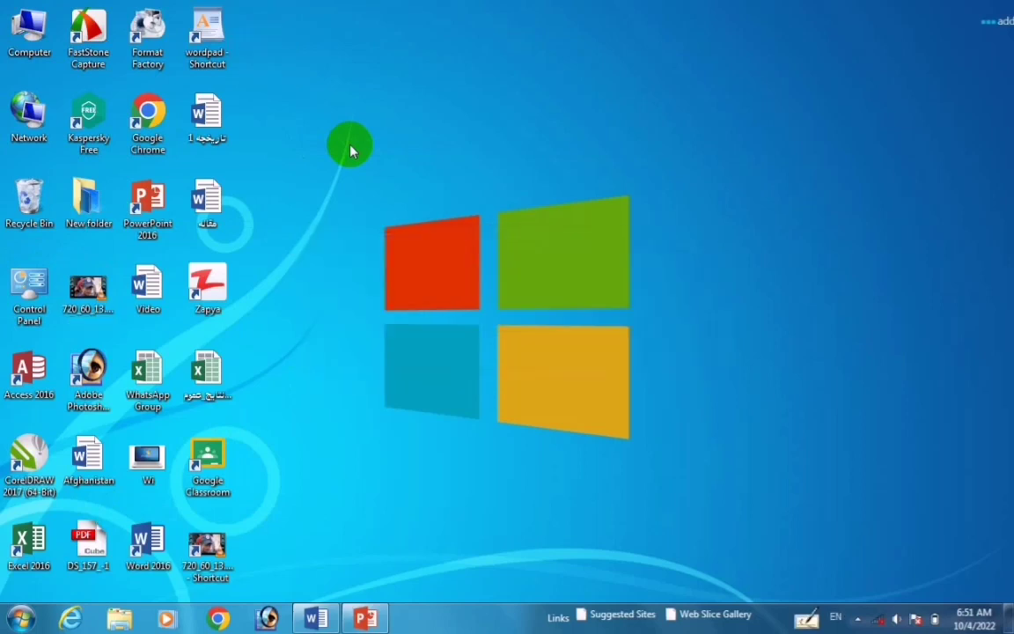
Create a new desktop shortcut targeting the Desktop video file 720_60_13.23_Sep282022, keeping the suggested shortcut name
right_click(670, 112)
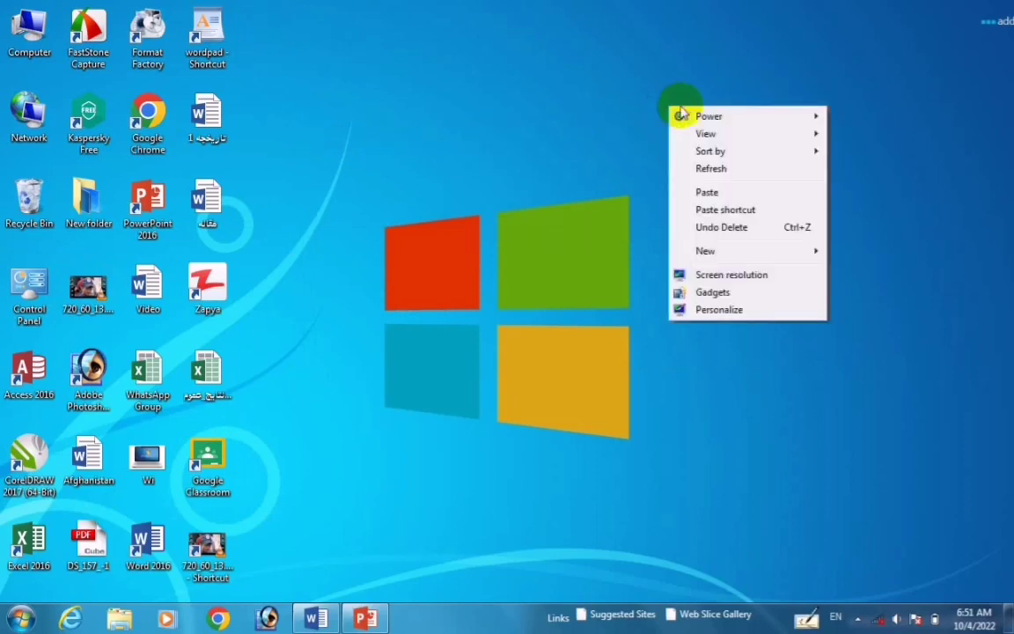
mouse_move(754, 255)
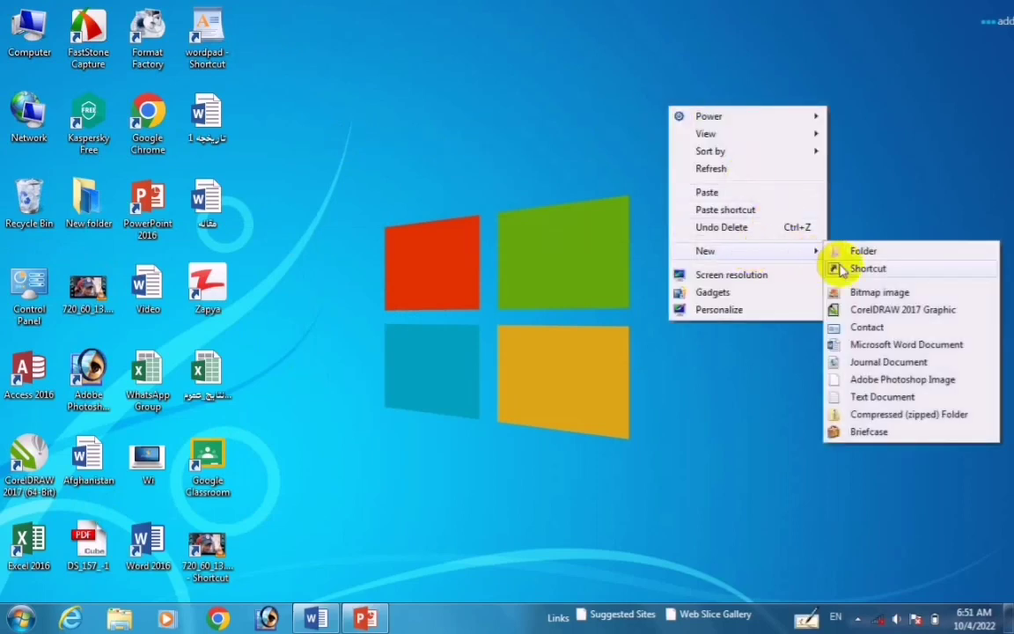
left_click(857, 270)
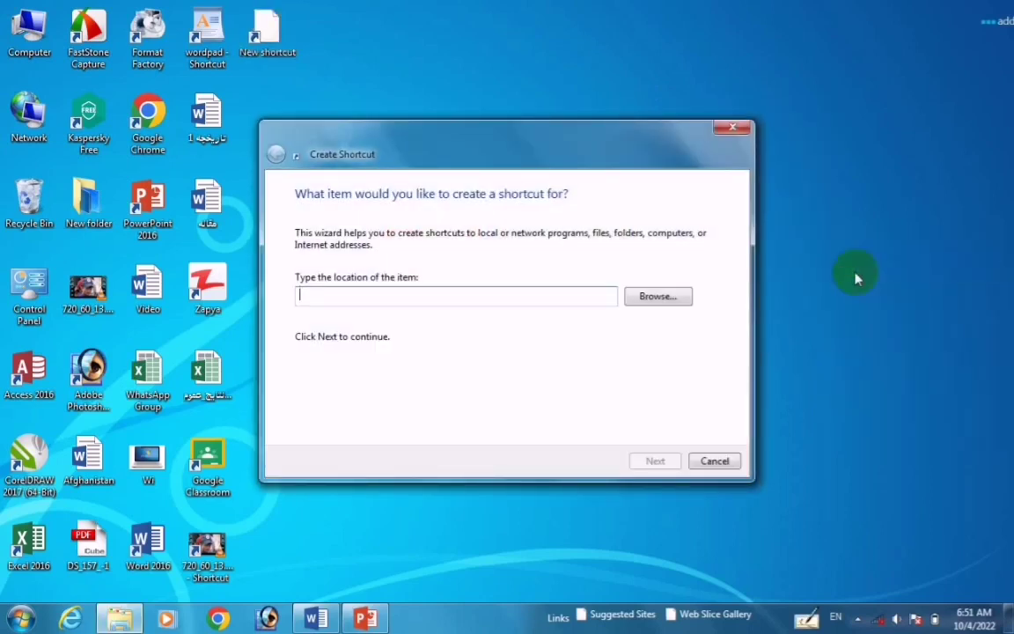
left_click(656, 298)
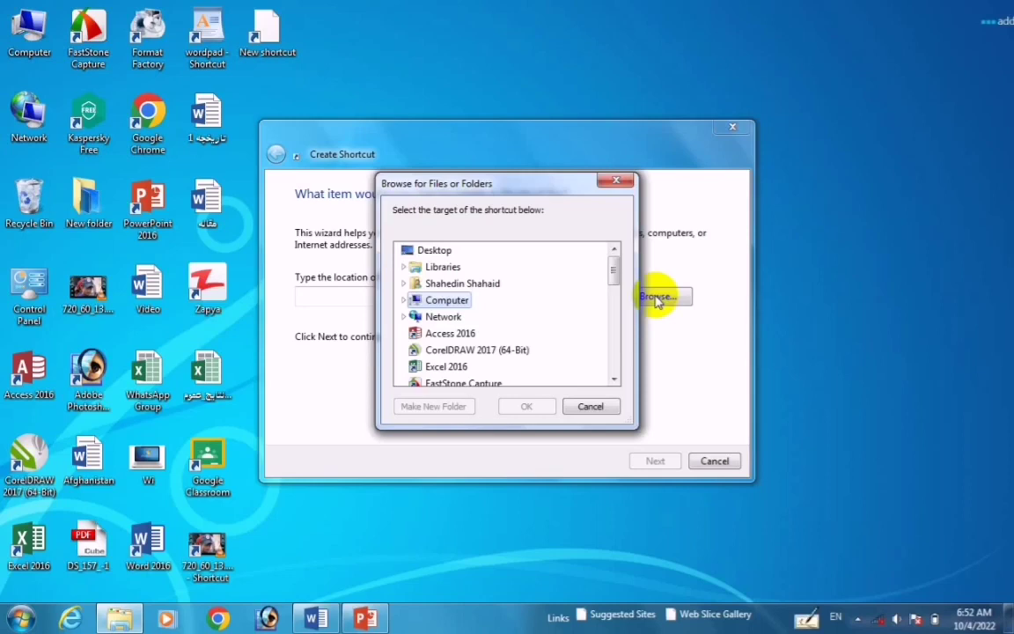
left_click(423, 251)
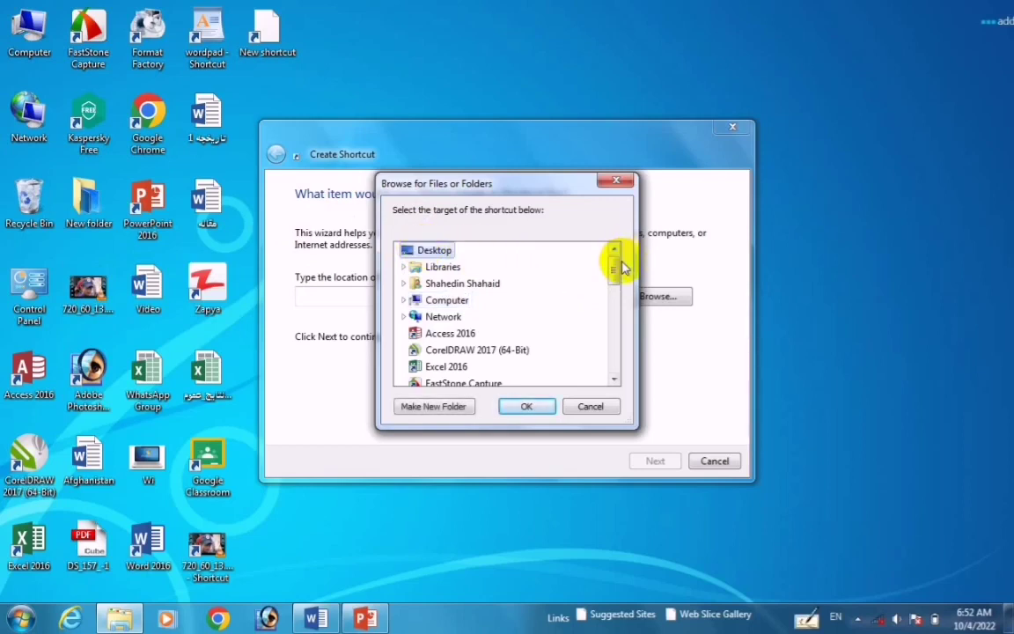
left_click_drag(615, 265, 591, 288)
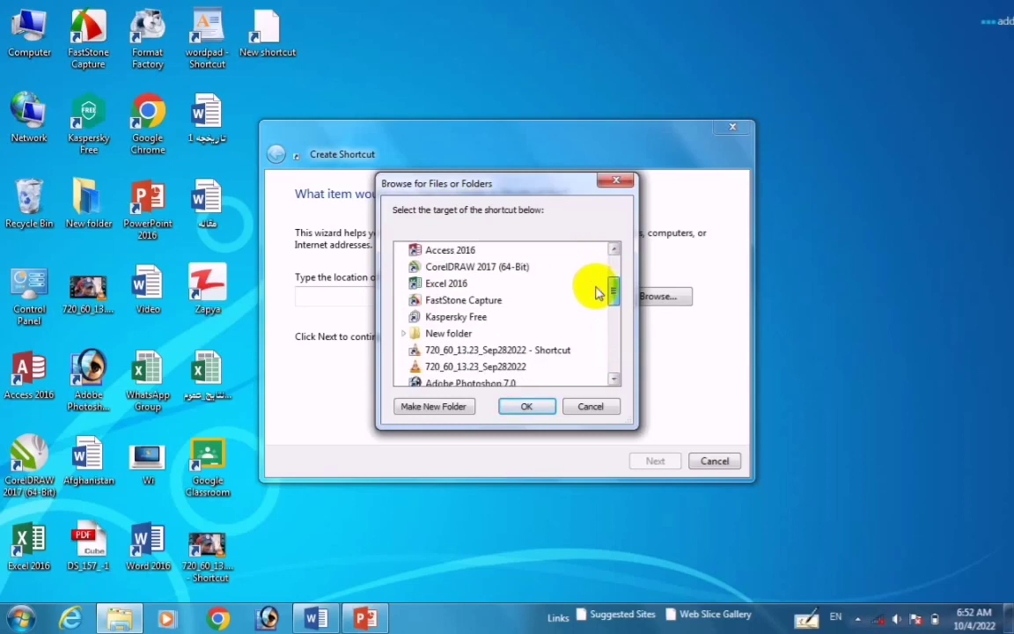
left_click(479, 373)
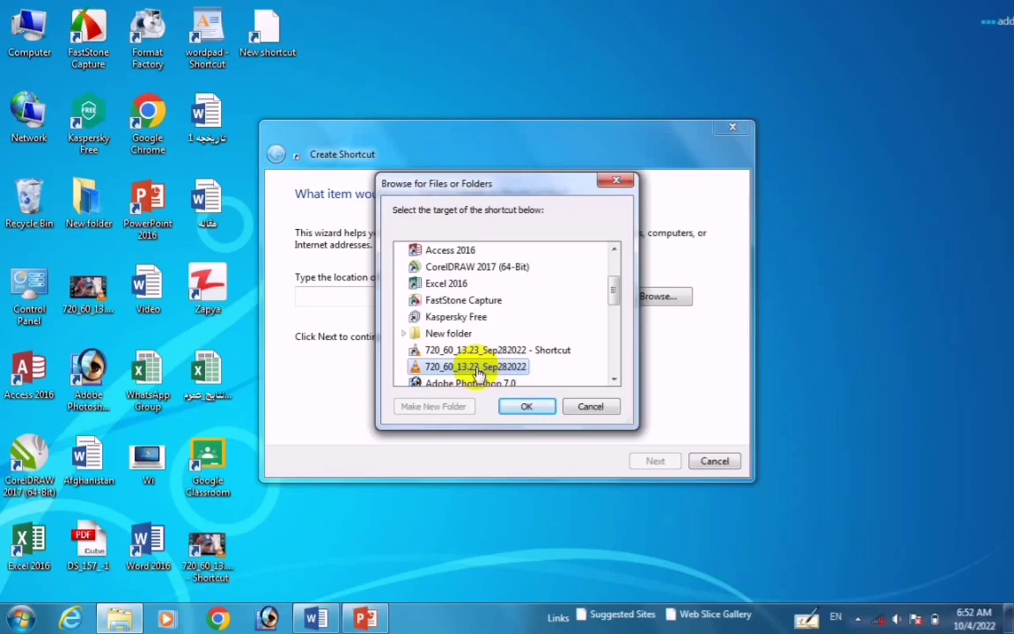
left_click(525, 408)
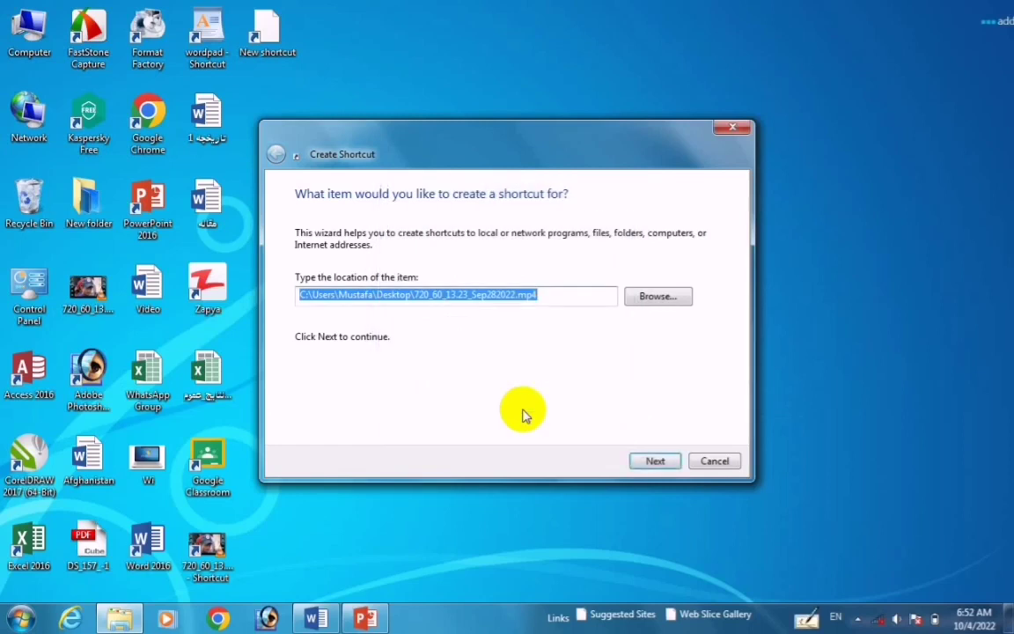
left_click(651, 462)
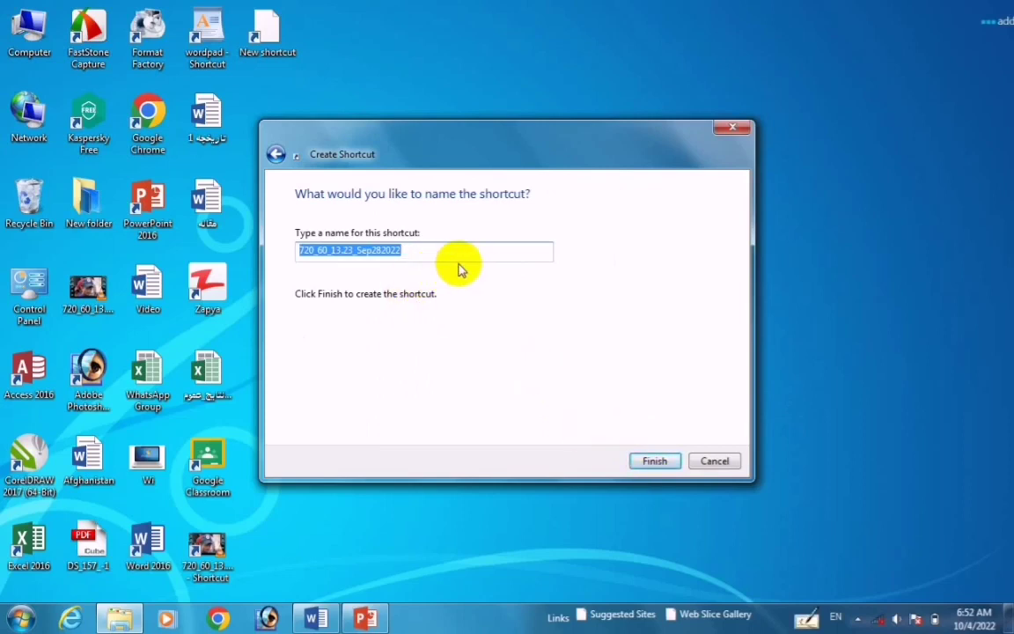
left_click(656, 462)
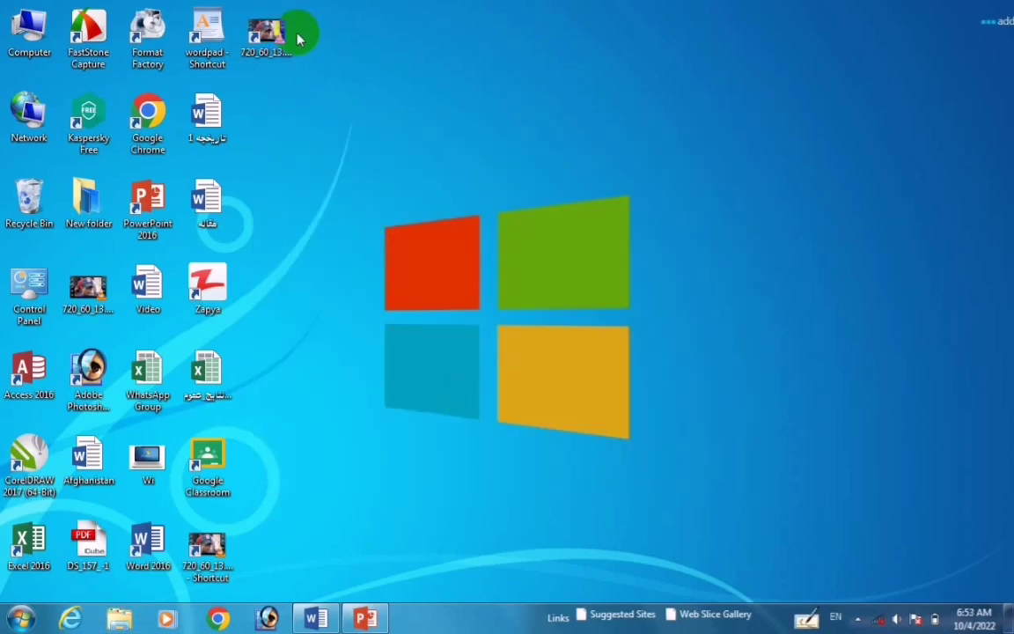
Delete the video shortcut in the desktop's fifth icon column, moving it to the Recycle Bin
left_click(274, 50)
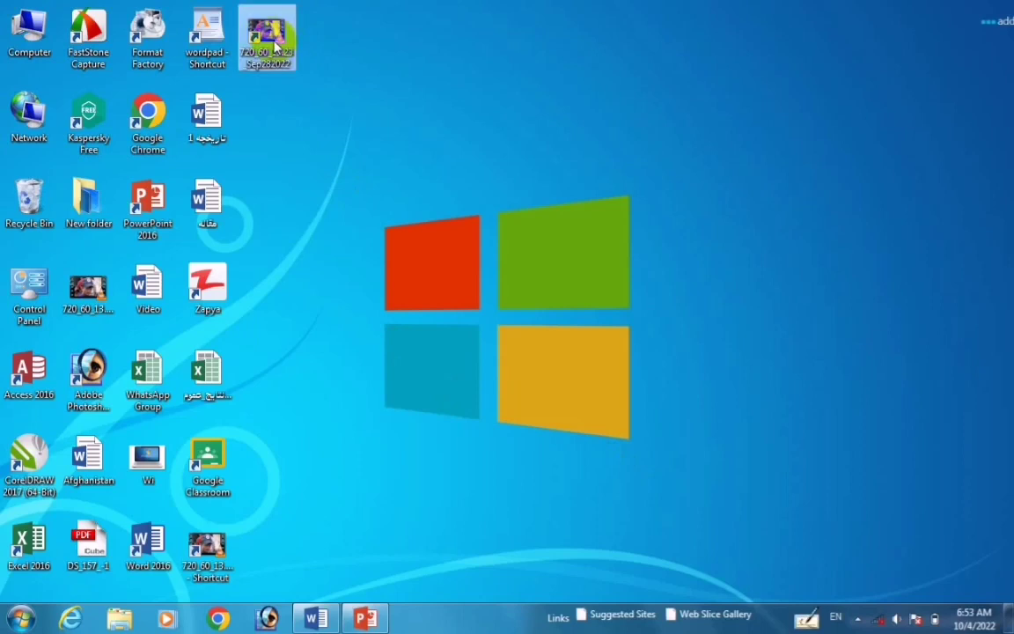
key("Delete")
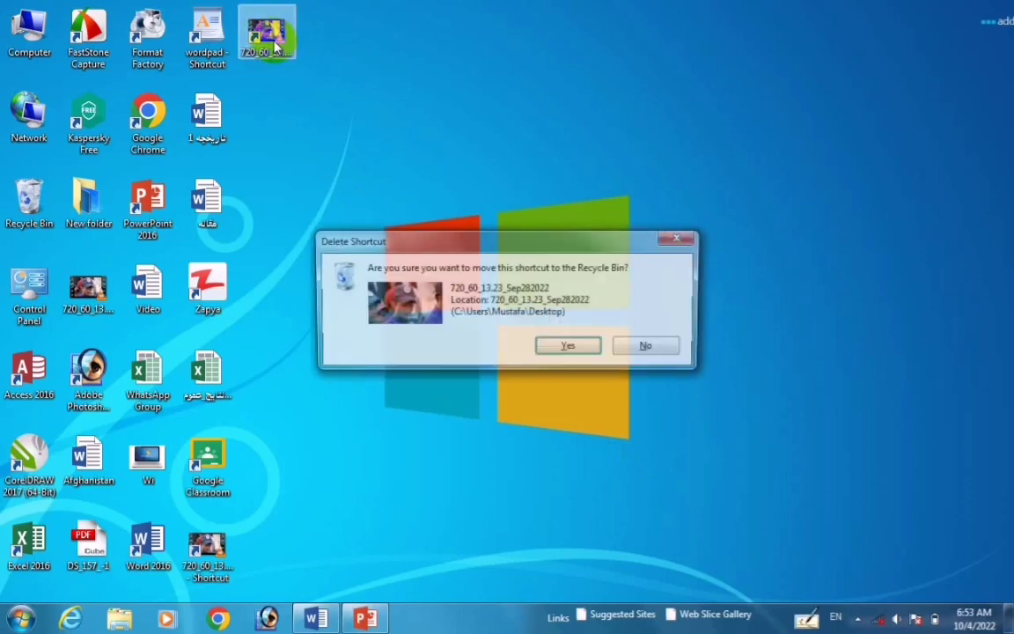
key("Return")
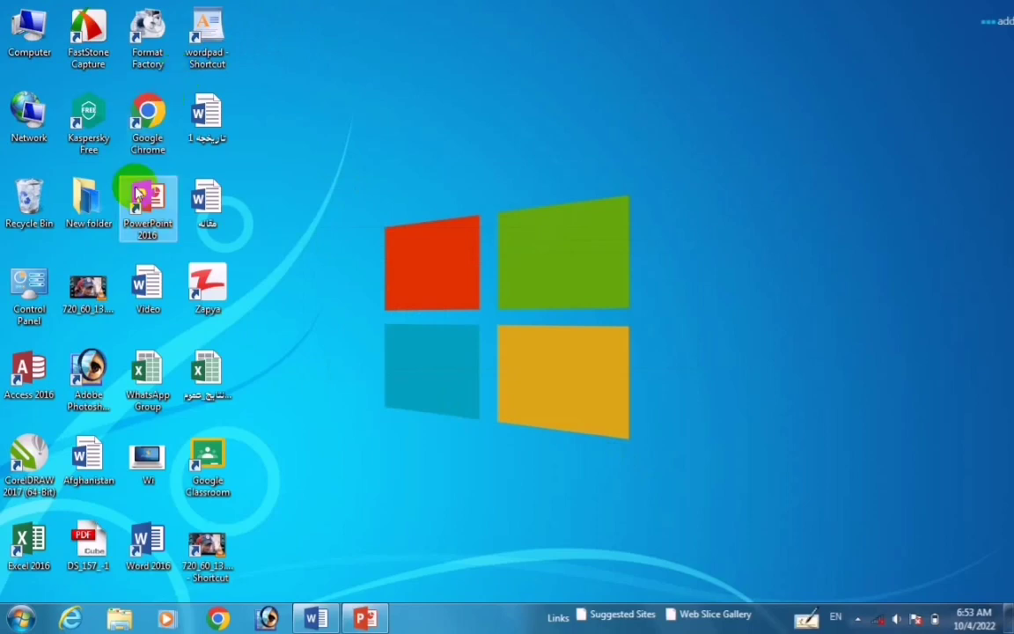
Copy the desktop folder named New folder and paste it as a shortcut on the desktop
right_click(93, 287)
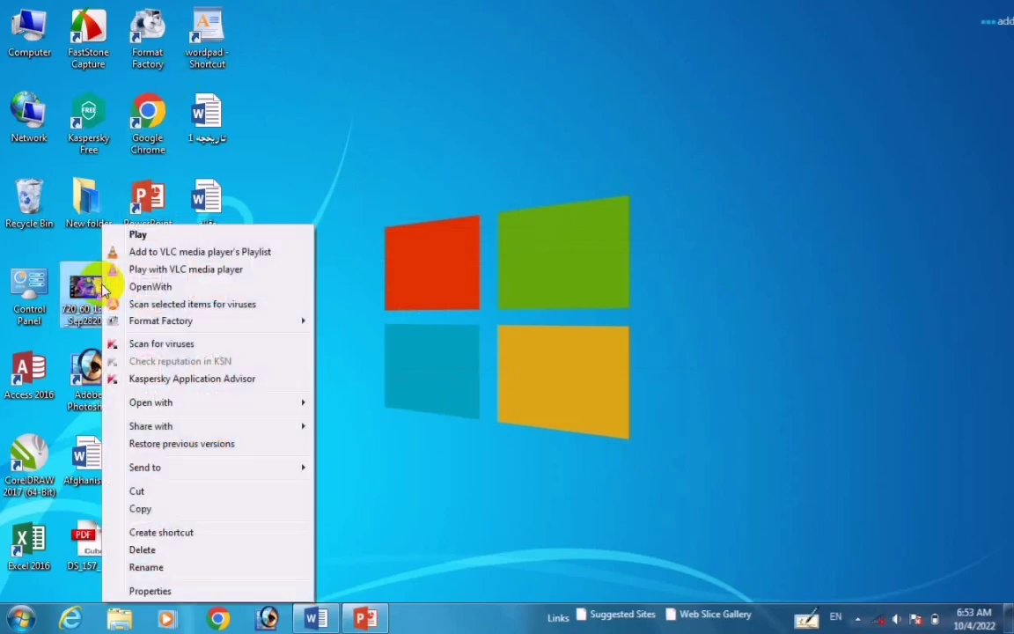
left_click(76, 192)
right_click(76, 190)
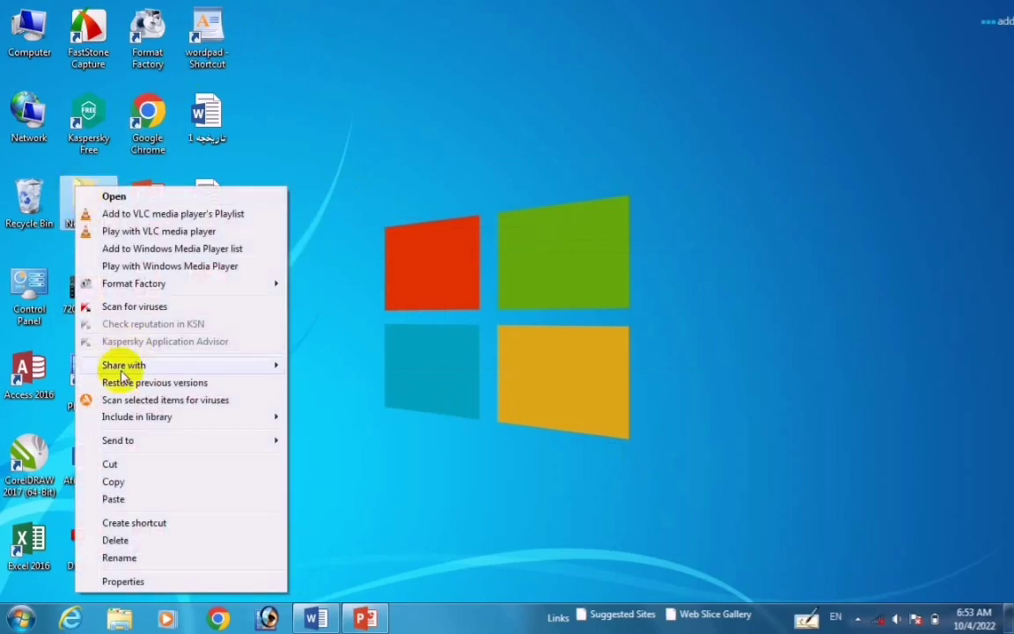
left_click(115, 481)
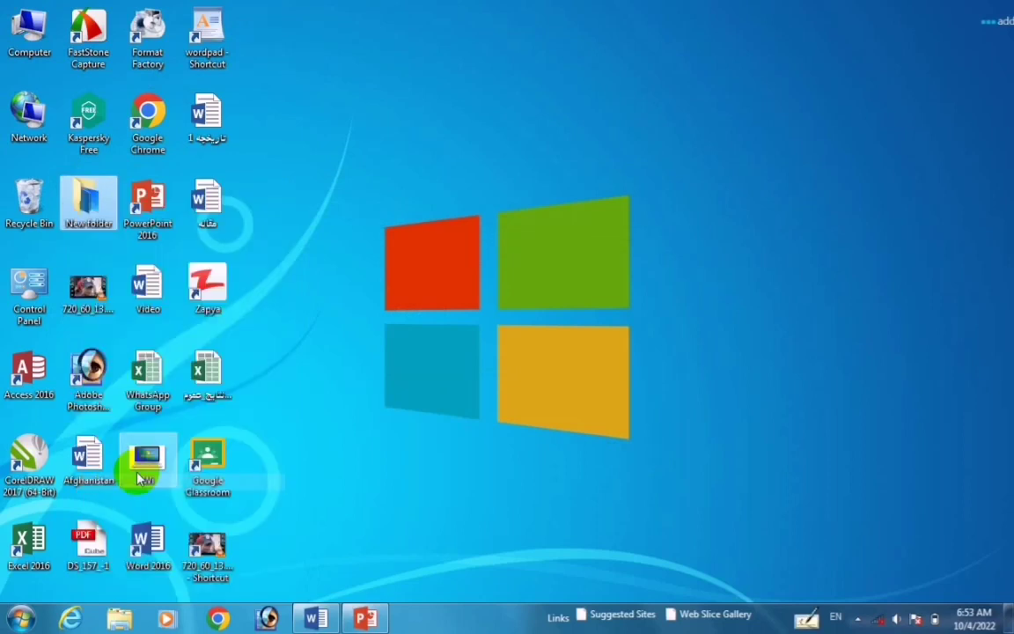
right_click(421, 173)
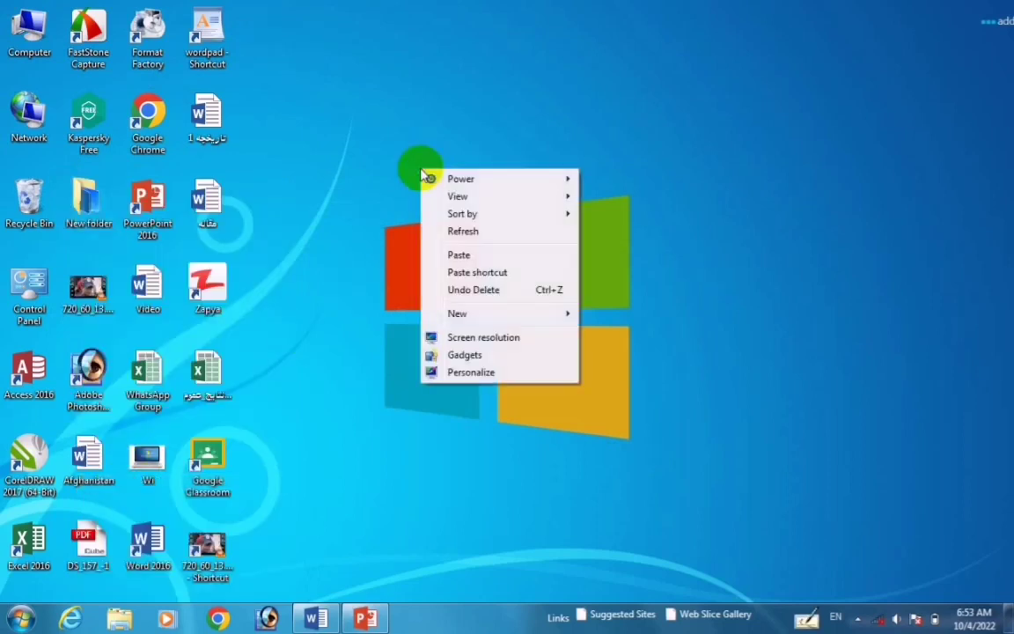
left_click(468, 274)
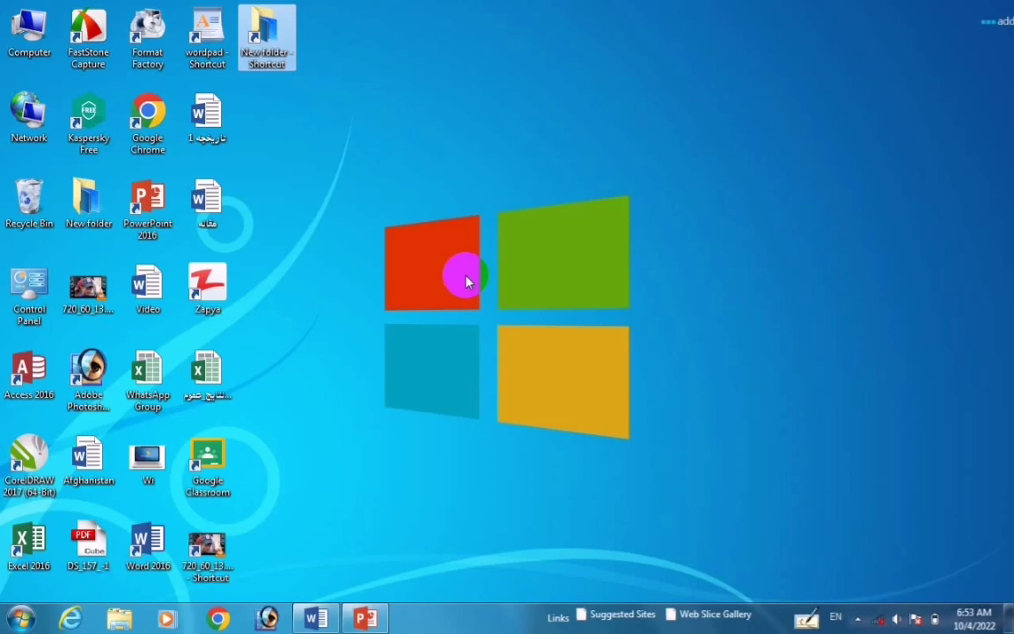
Delete the New folder - Shortcut icon from the desktop, moving it to the Recycle Bin
key("Delete")
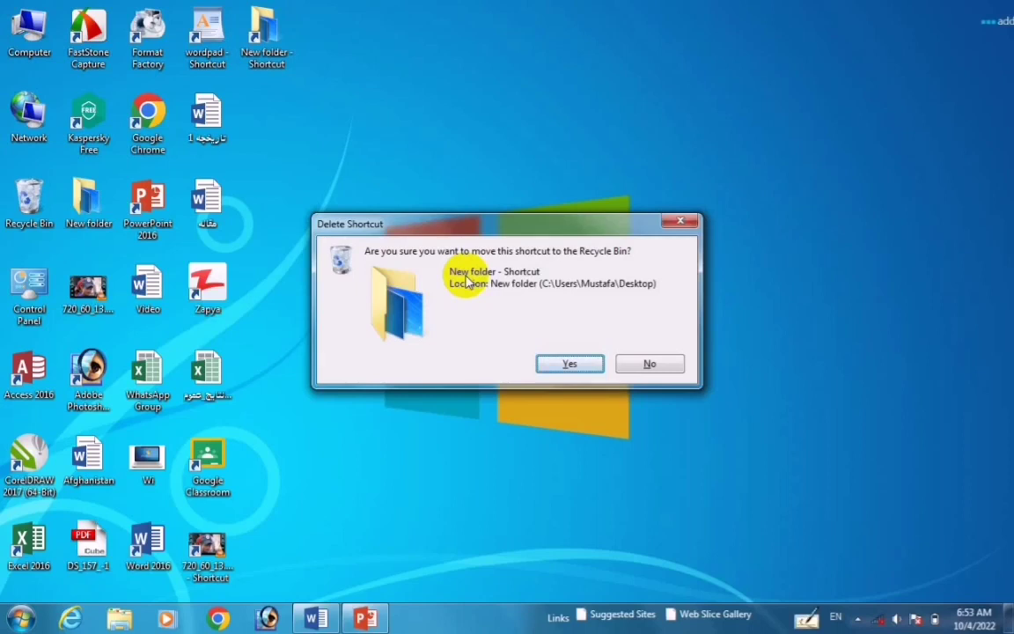
key("Return")
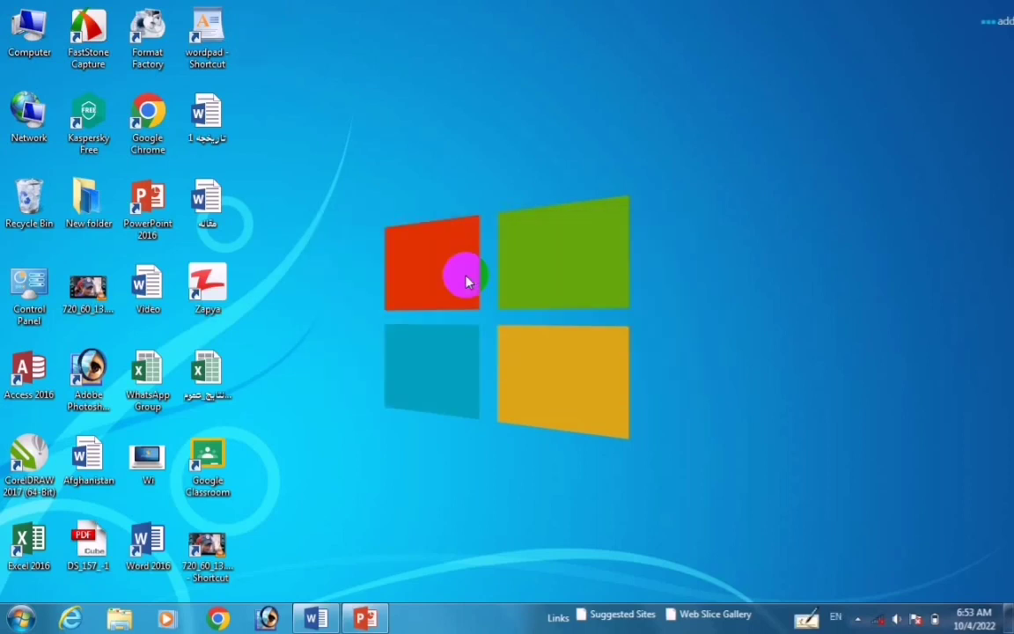
Create a new desktop shortcut targeting the Desktop folder named New folder, keeping the suggested name New folder
right_click(631, 210)
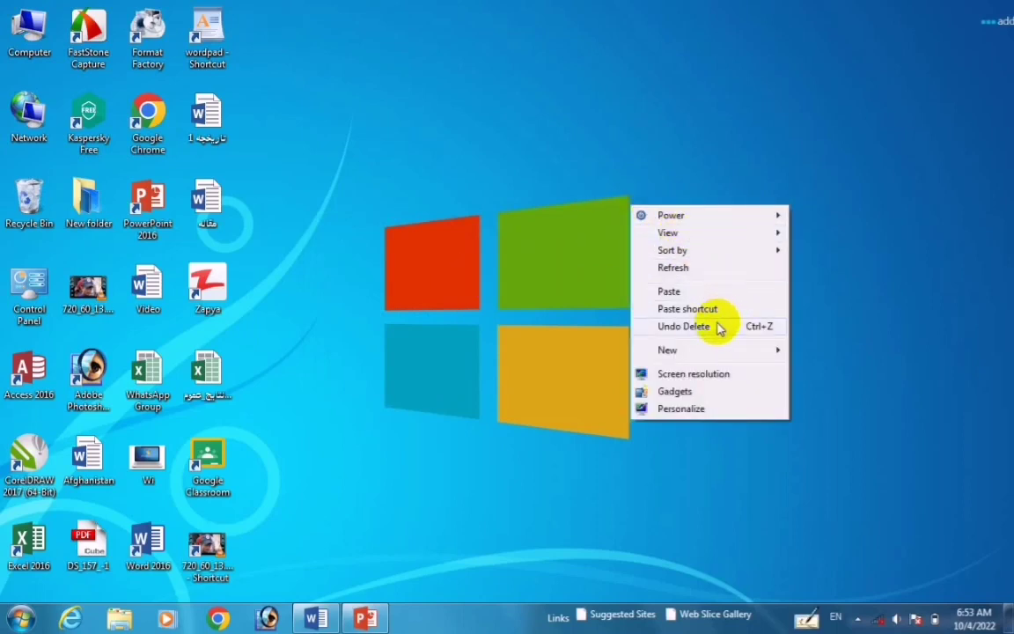
mouse_move(696, 351)
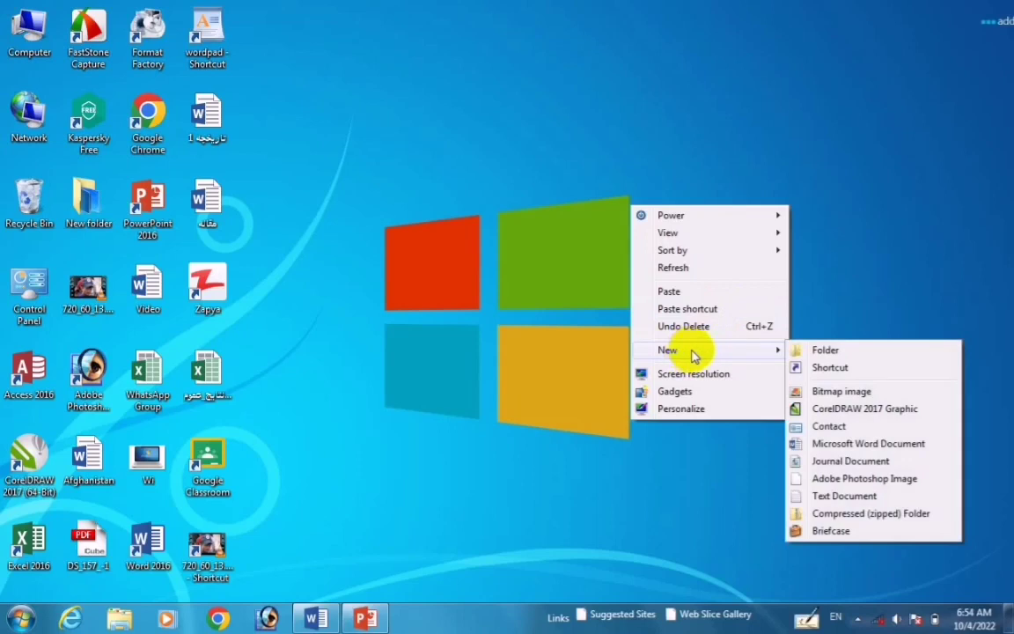
left_click(831, 369)
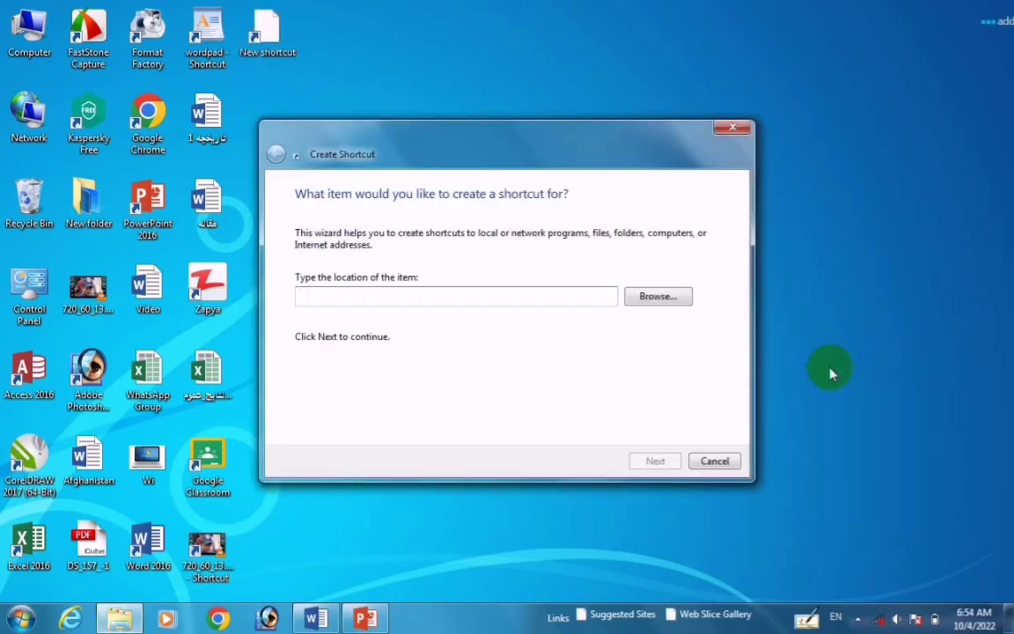
left_click(647, 298)
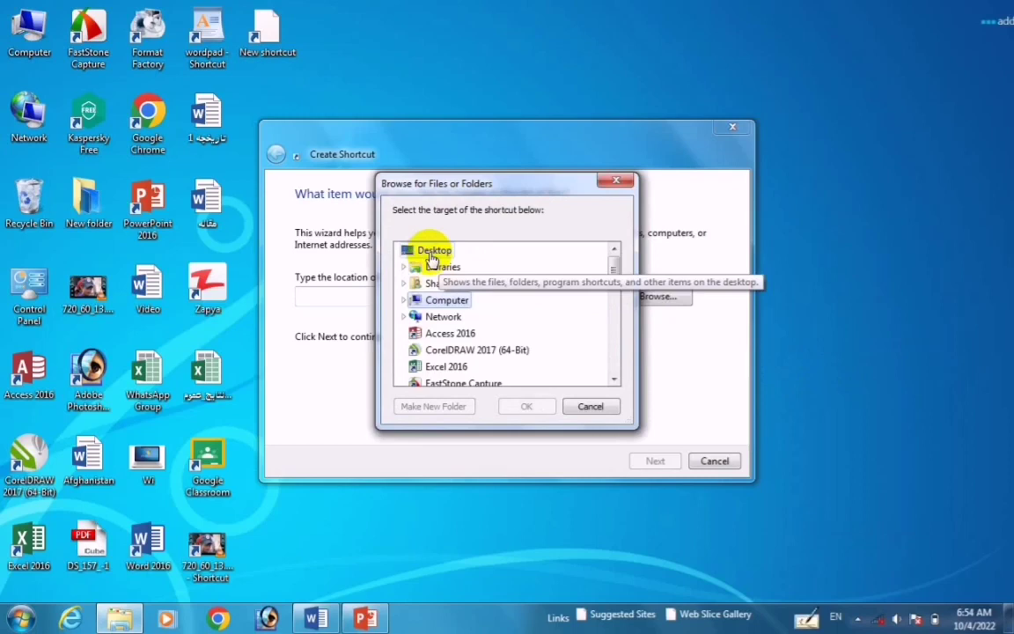
left_click(432, 255)
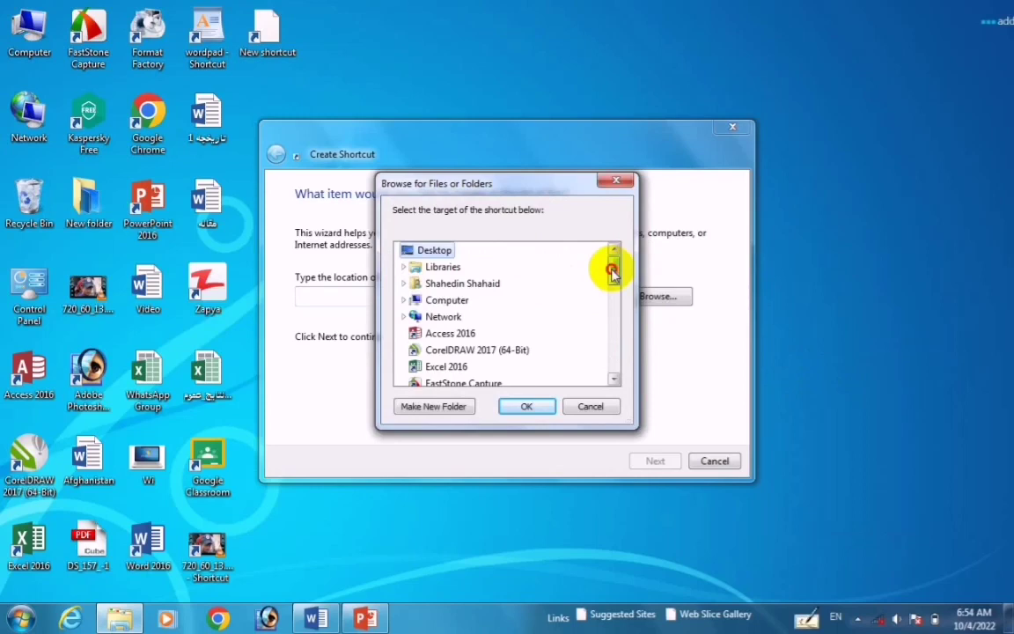
left_click_drag(611, 272, 614, 292)
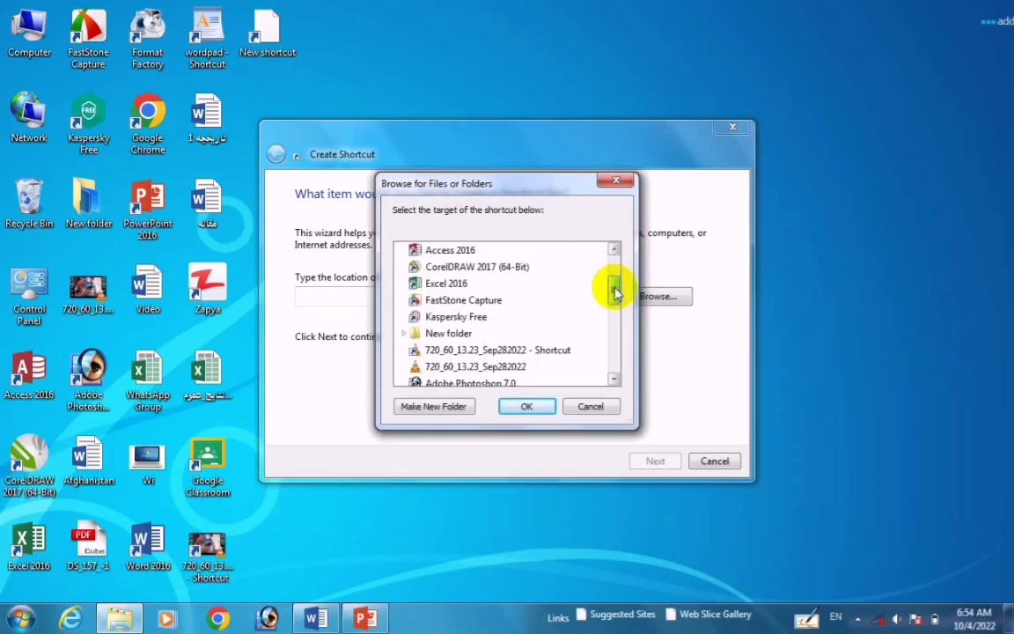
left_click(438, 337)
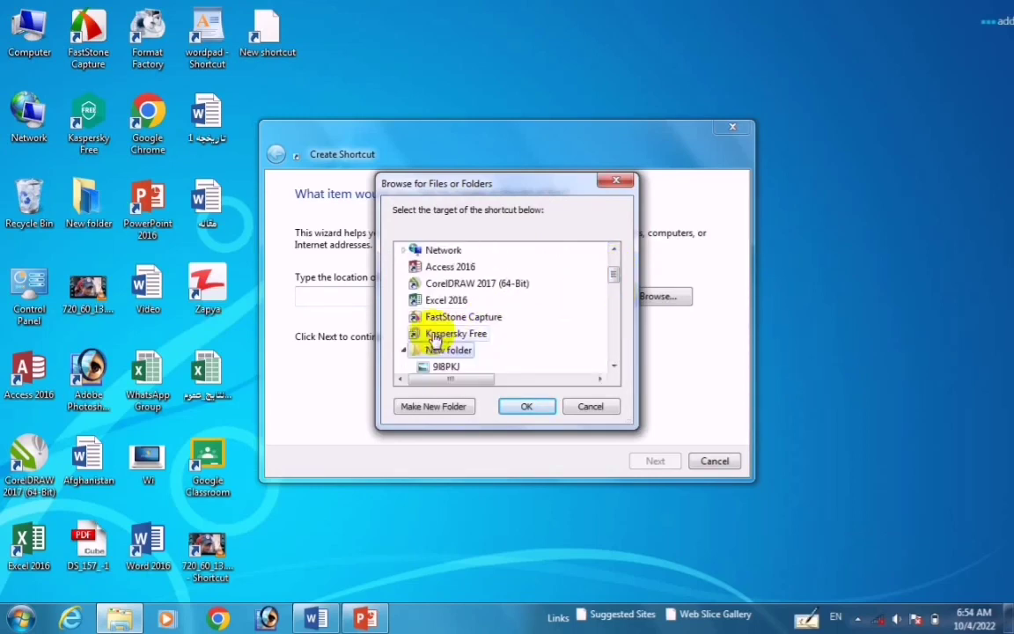
left_click(521, 408)
left_click(656, 460)
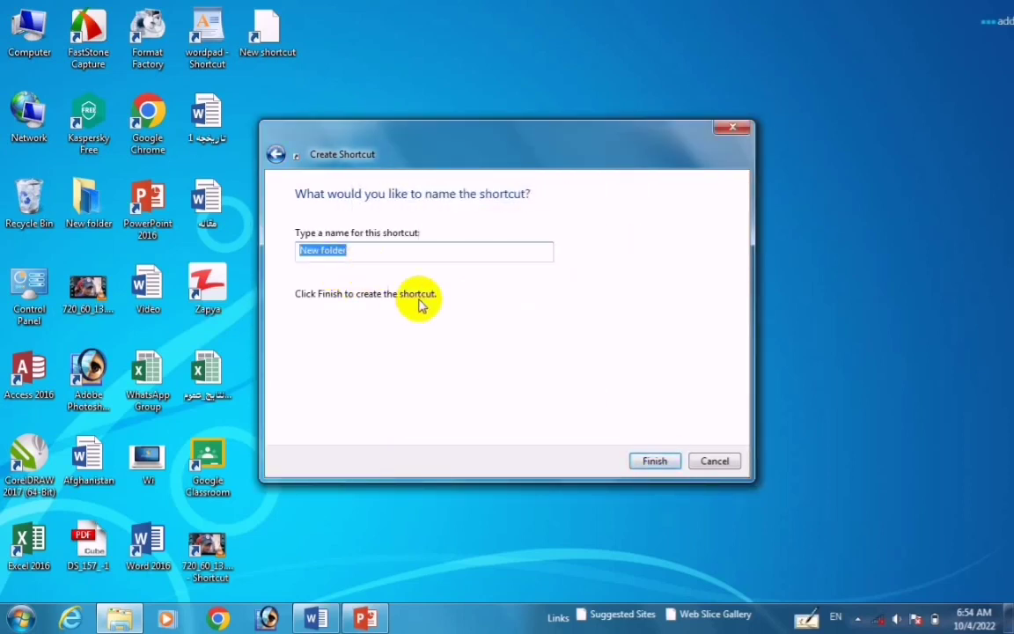
left_click(658, 462)
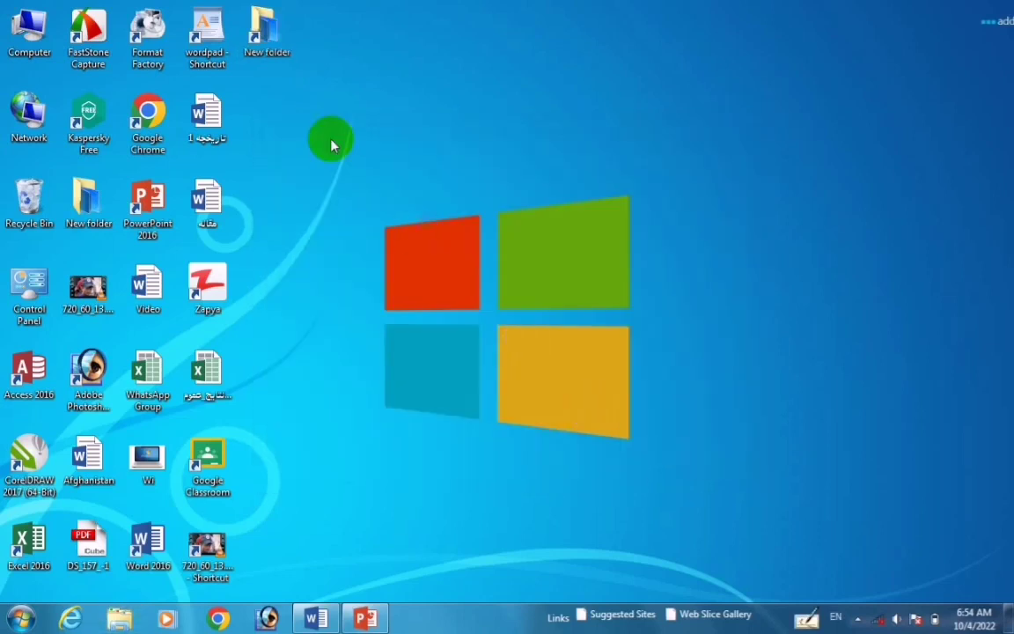
Set the shortcut key of the desktop's New folder shortcut to Ctrl + Alt + Q and apply the change
left_click(267, 34)
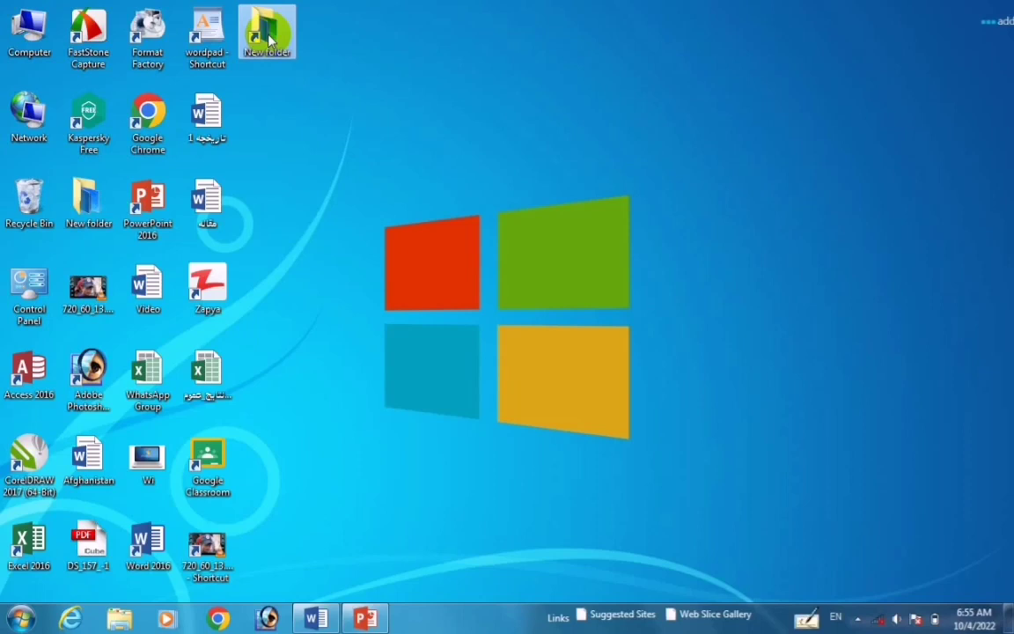
right_click(268, 40)
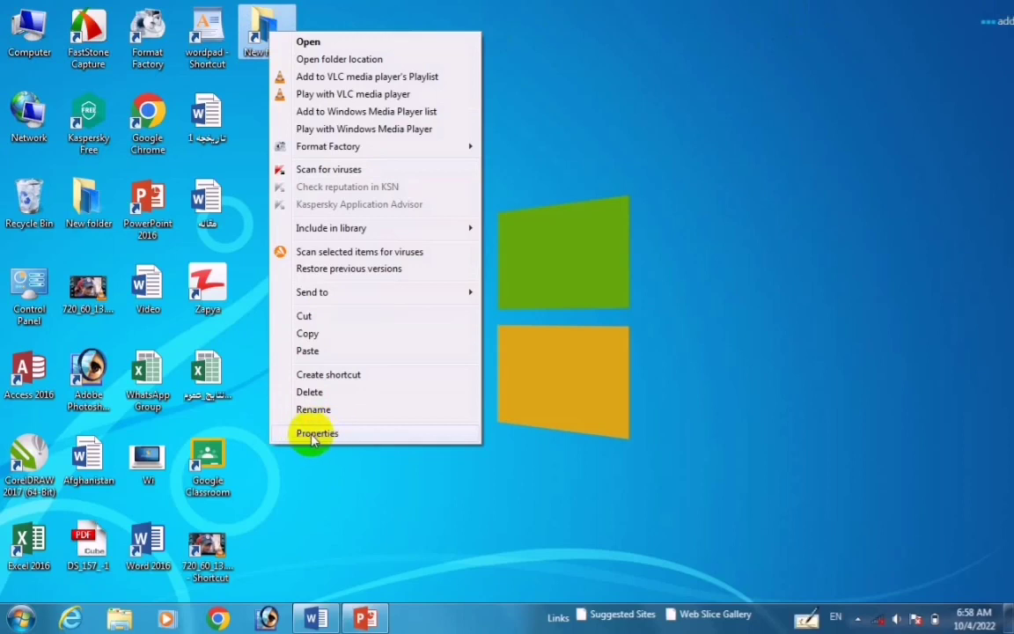
left_click(316, 434)
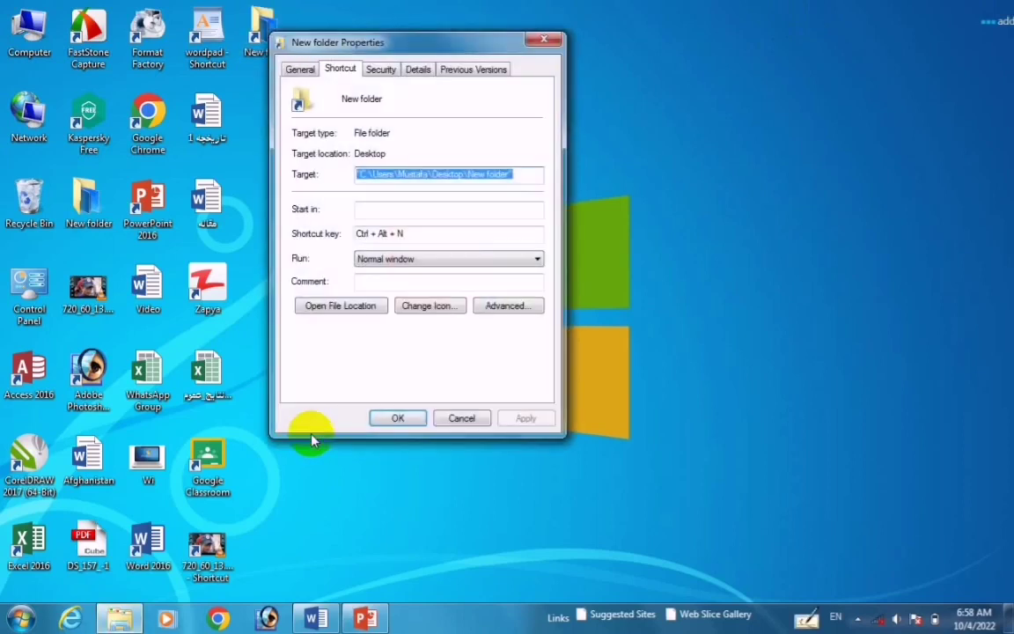
left_click(418, 236)
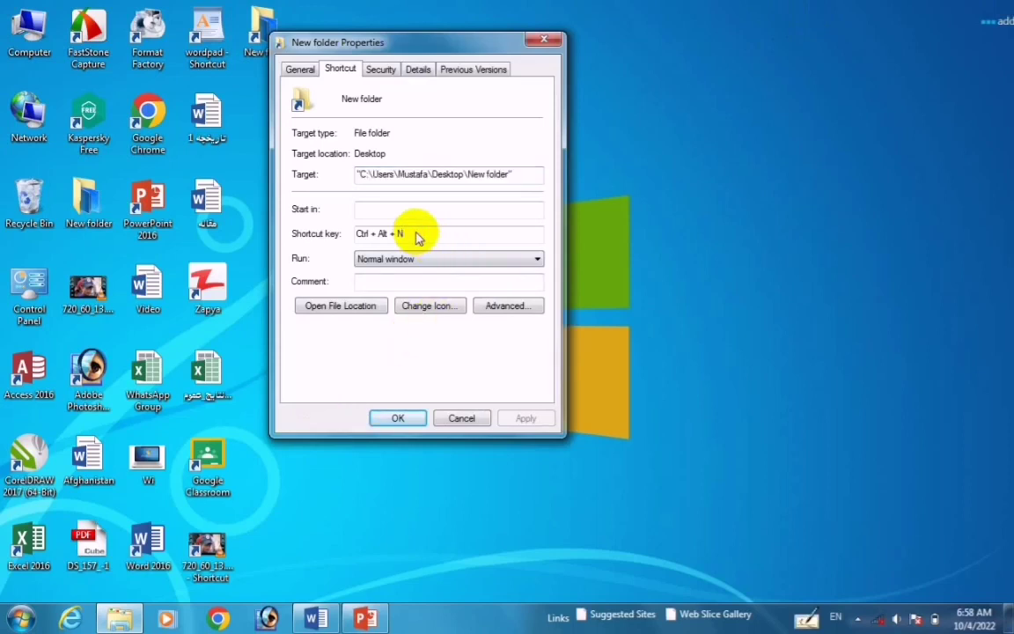
key("BackSpace")
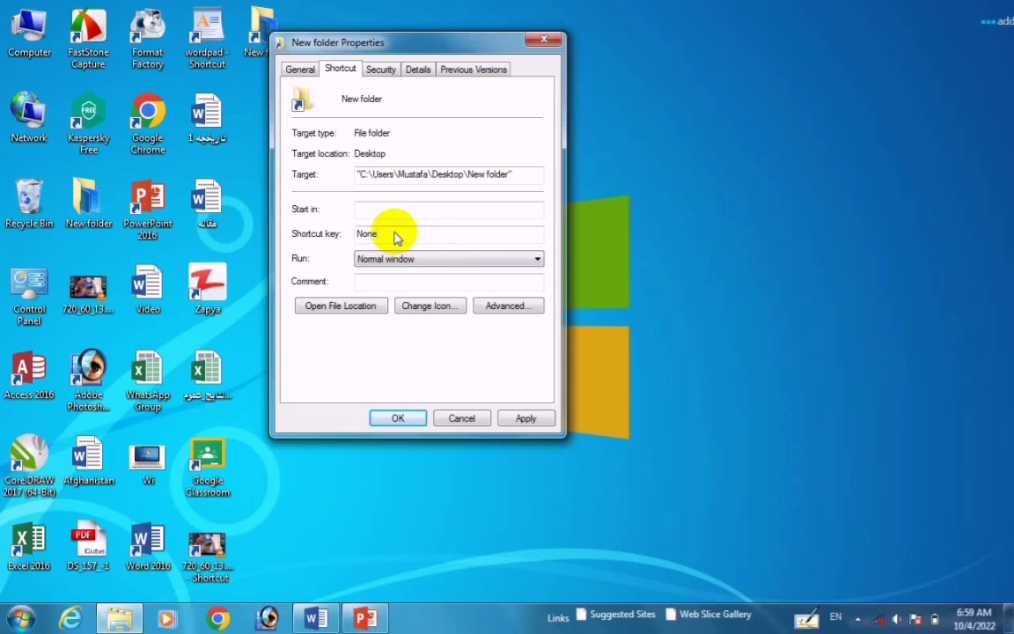
key("q")
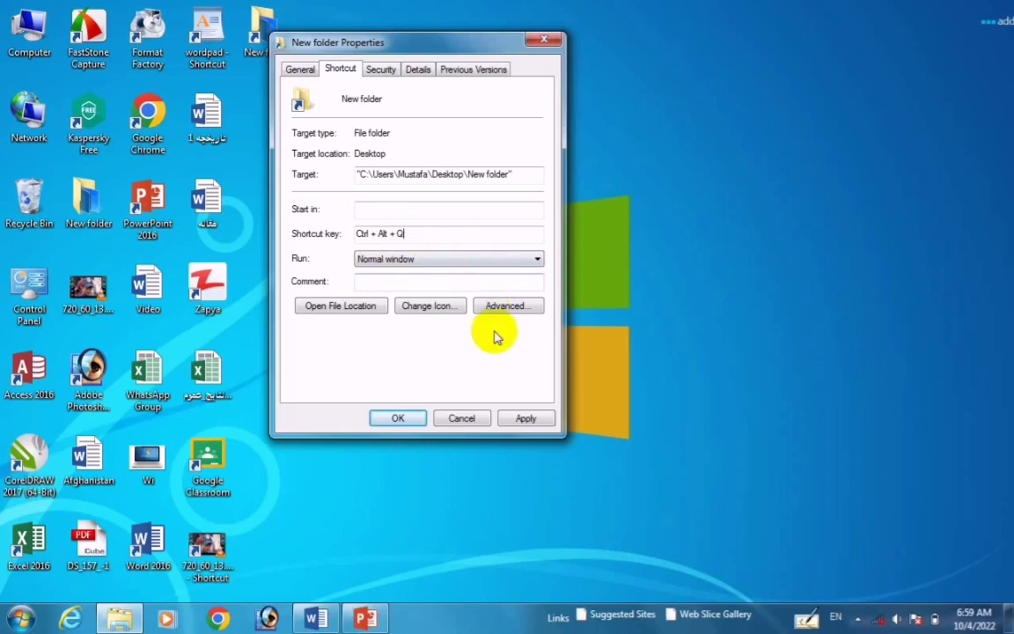
left_click(526, 418)
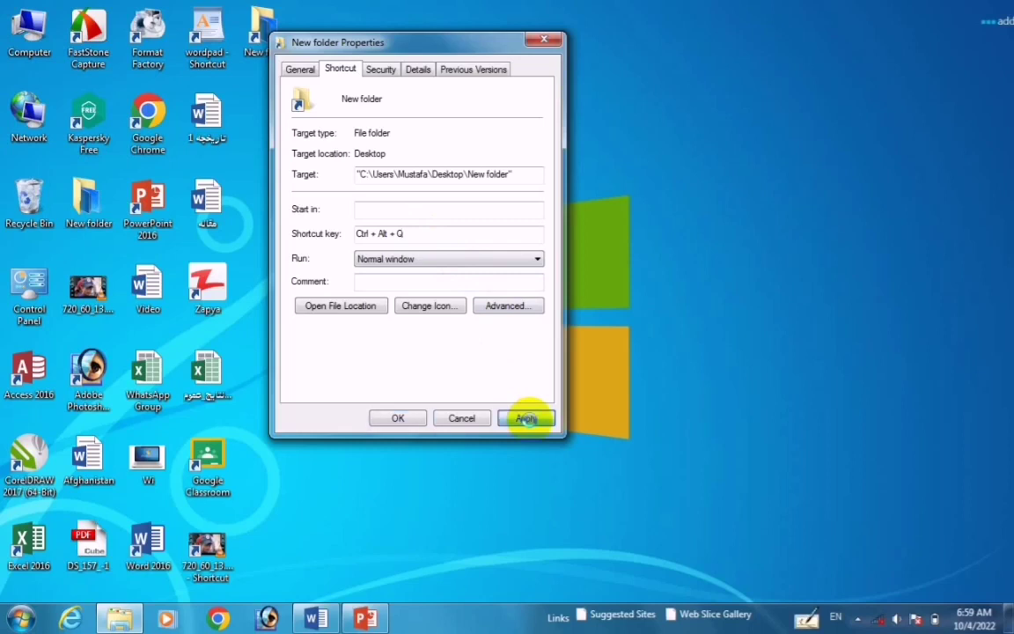
left_click(390, 419)
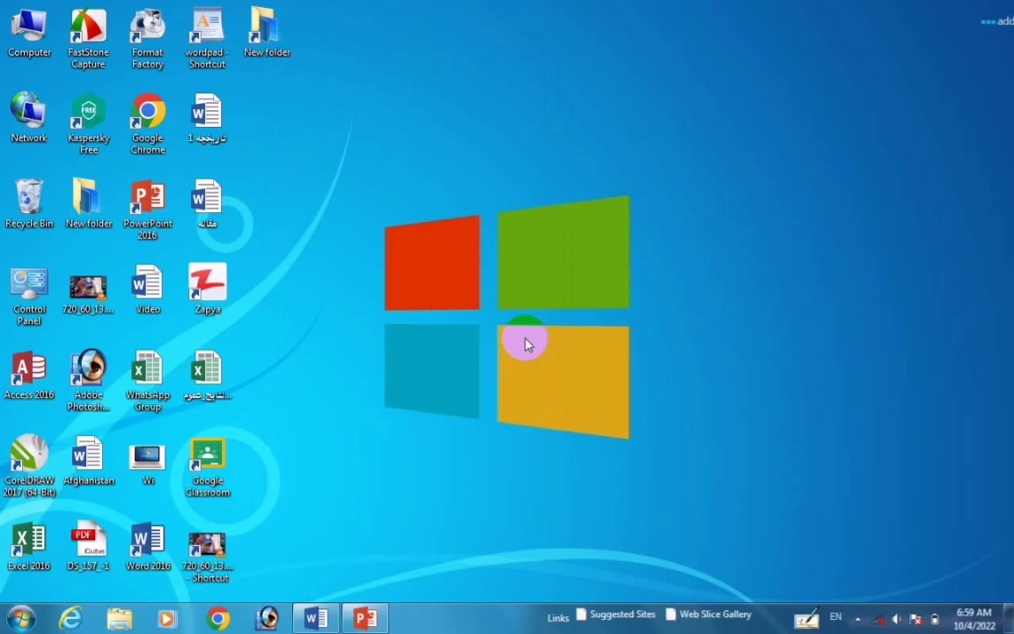
Test the New folder shortcut's assigned key combination, then close the folder window and refresh the desktop
key("Return")
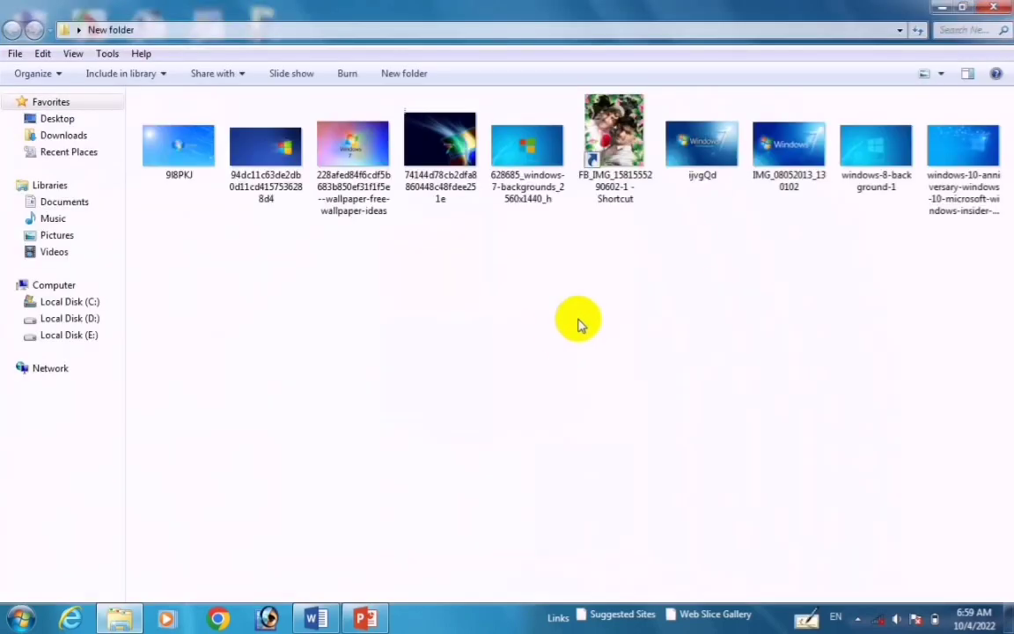
left_click(1007, 7)
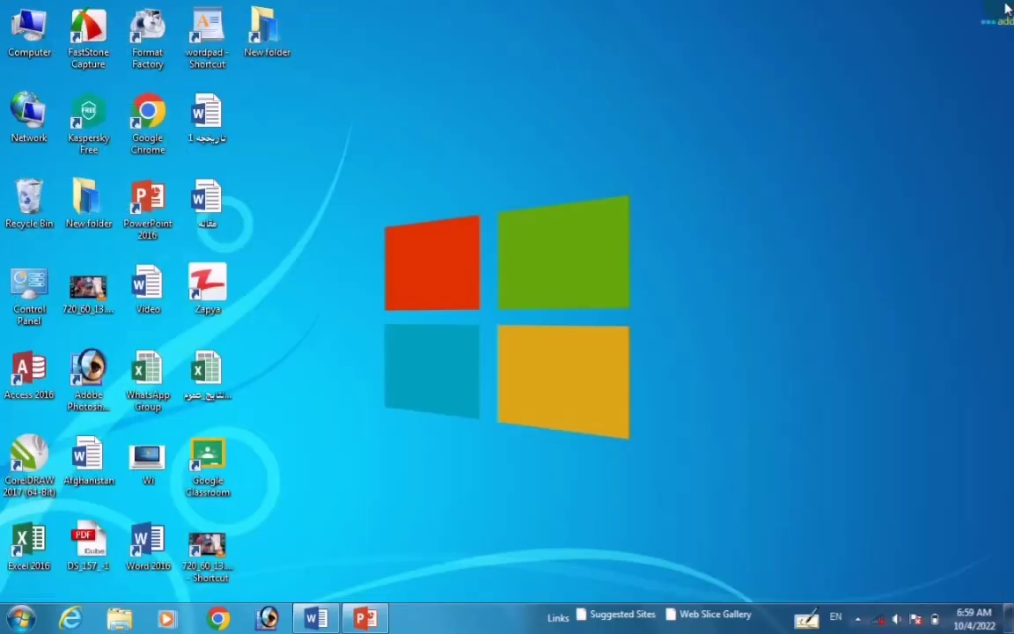
right_click(834, 39)
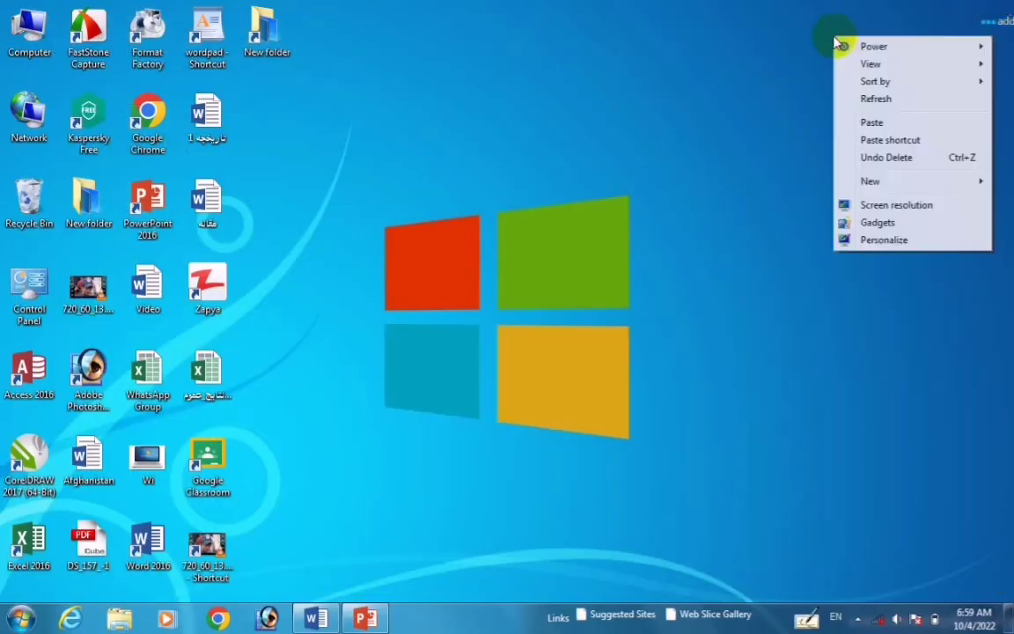
left_click(874, 98)
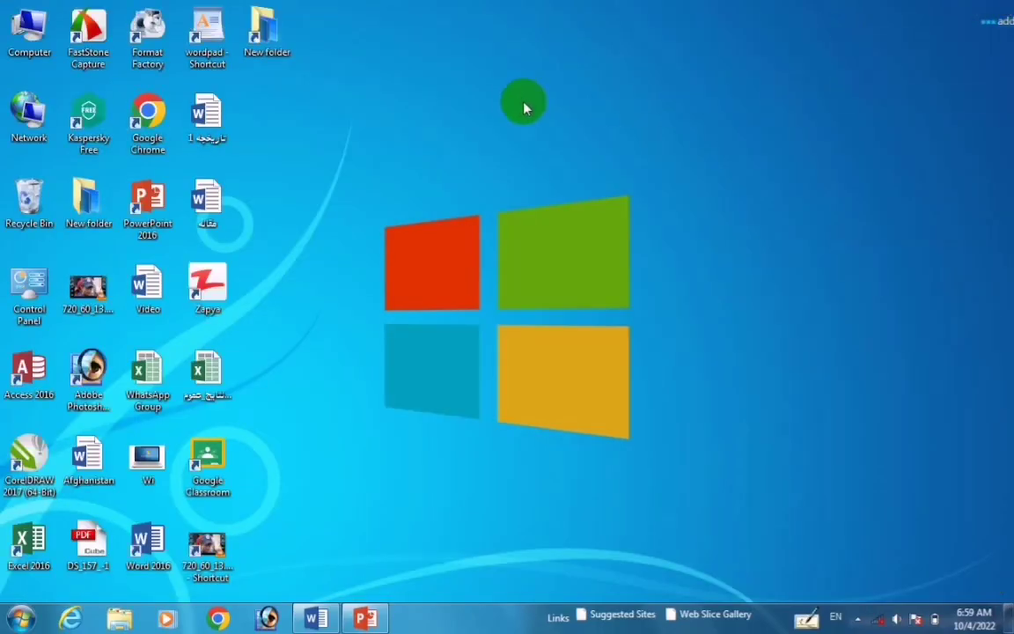